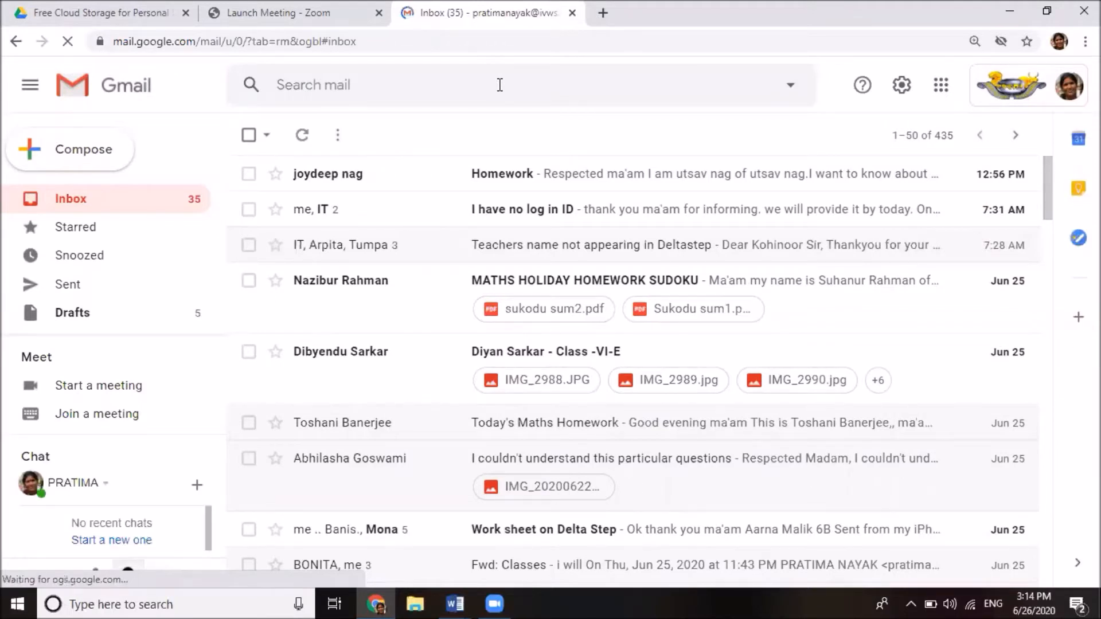
Switch to the other signed-in Google account's Gmail inbox in a new tab
left_click(1067, 90)
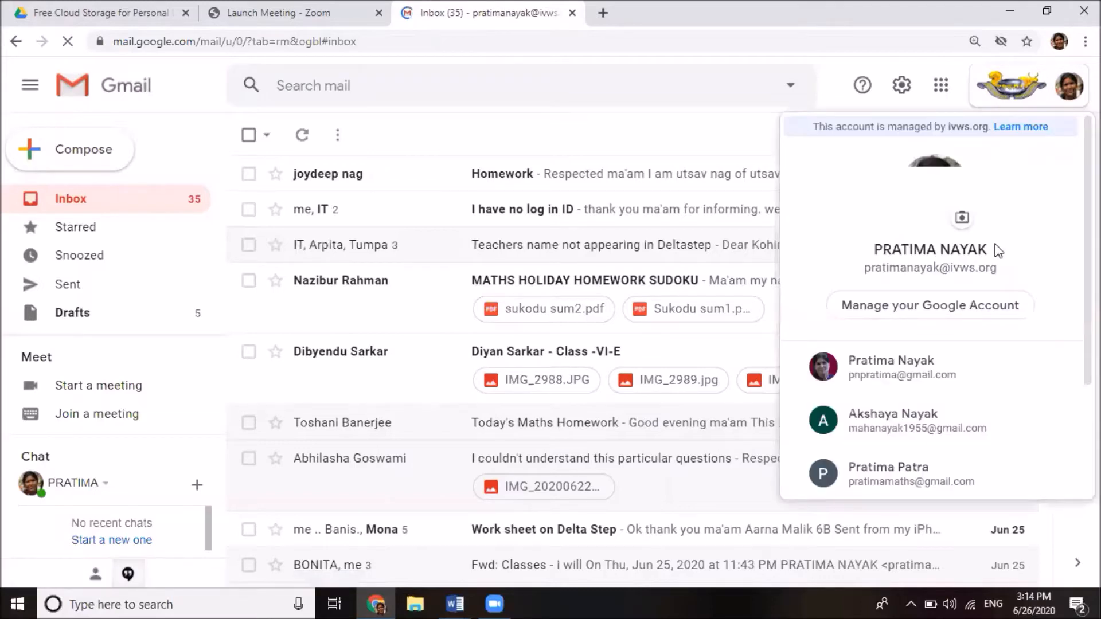
left_click(893, 487)
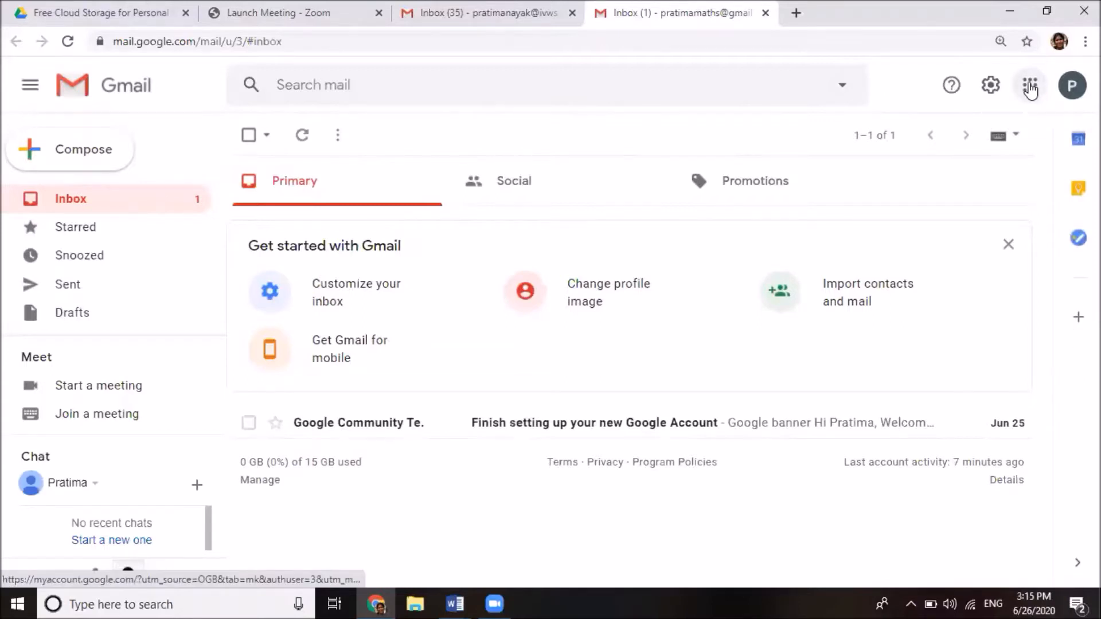
left_click(1030, 86)
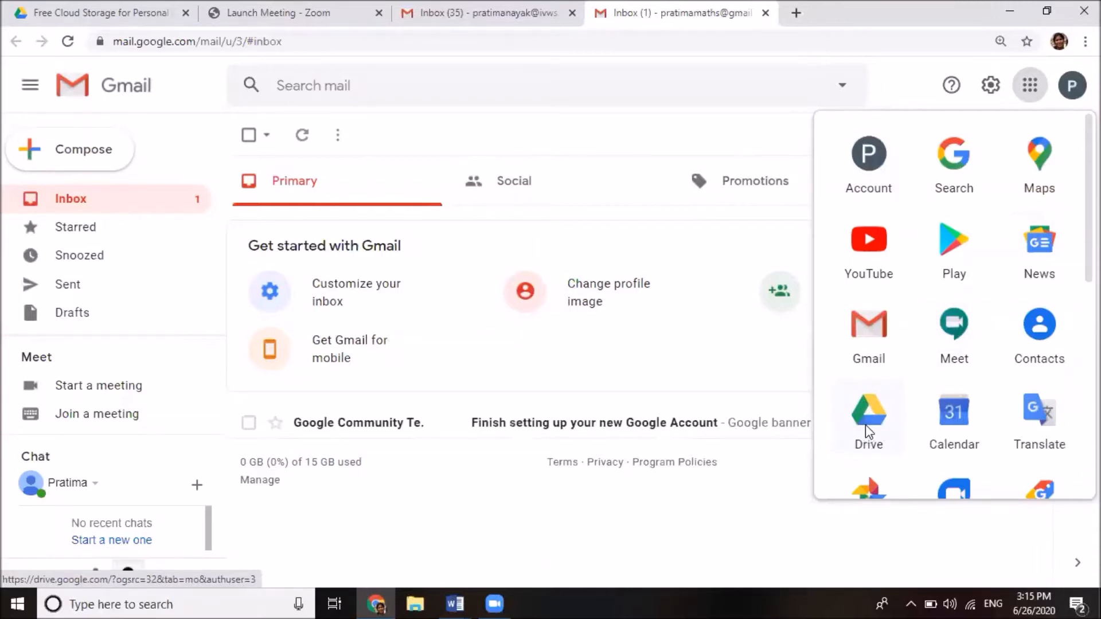
Launch Google Drive for the second account from the Google apps list
left_click(866, 428)
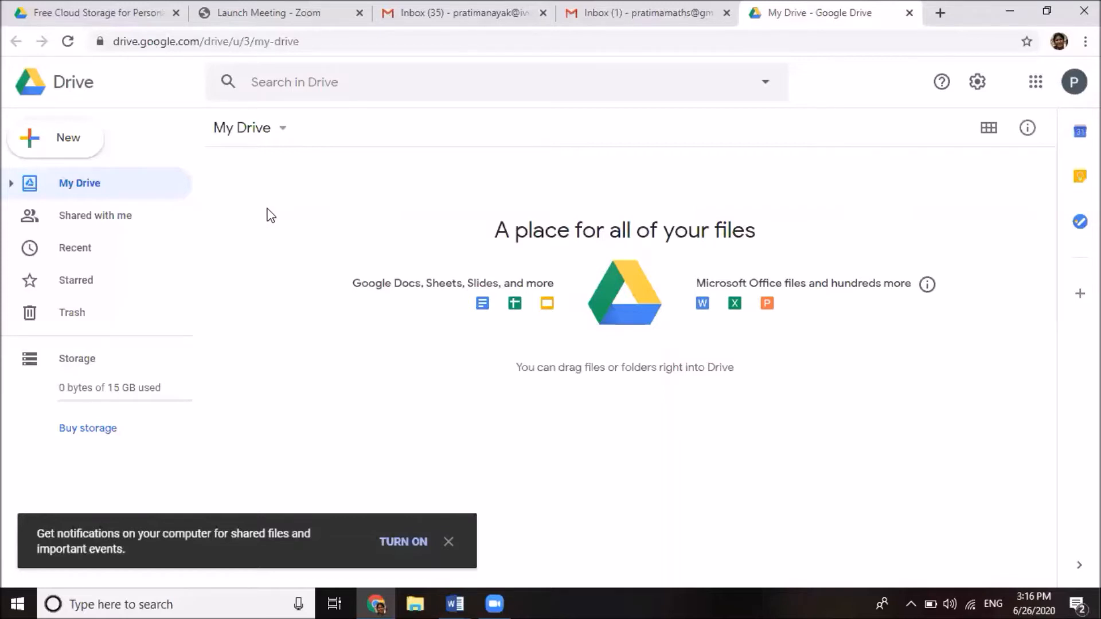
Browse the New menu's create and upload options, including More (Forms, Drawings, Sites)
left_click(70, 147)
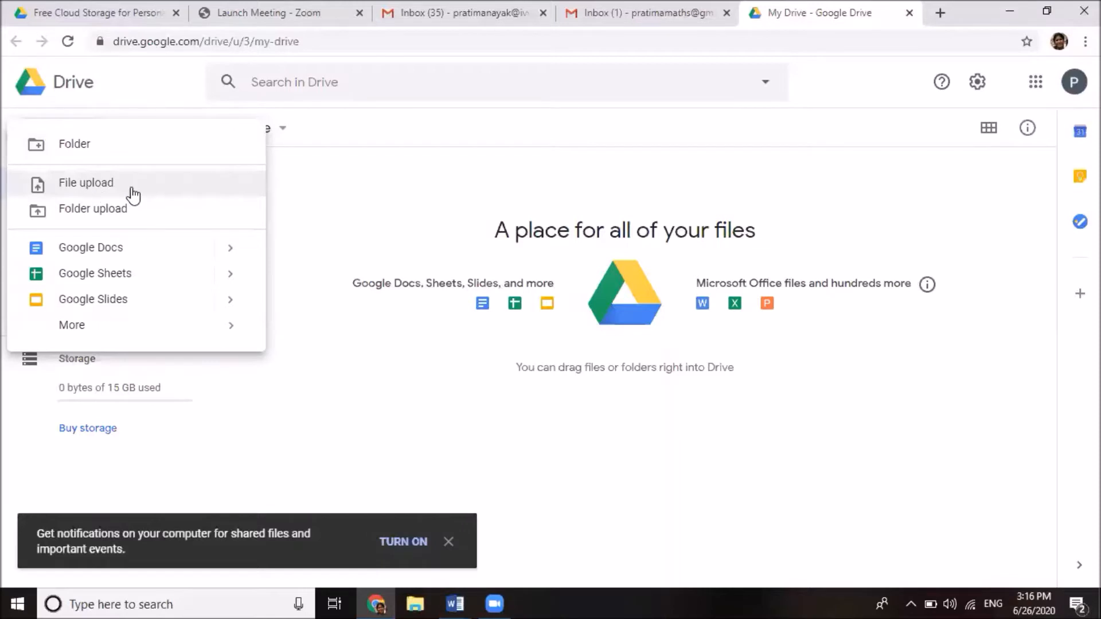
left_click(162, 193)
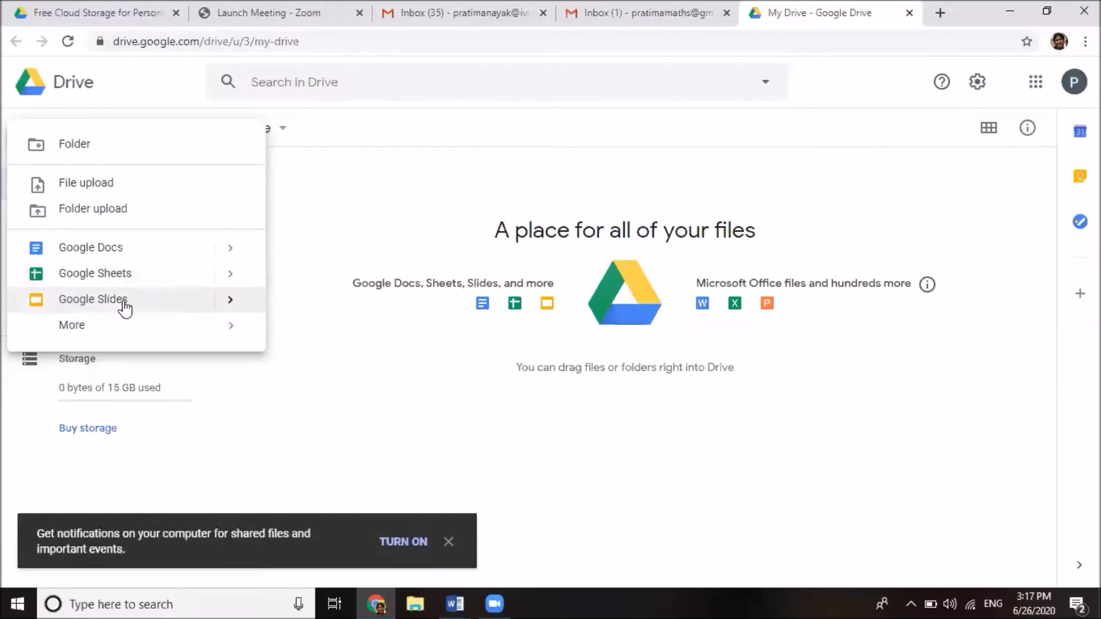
mouse_move(78, 329)
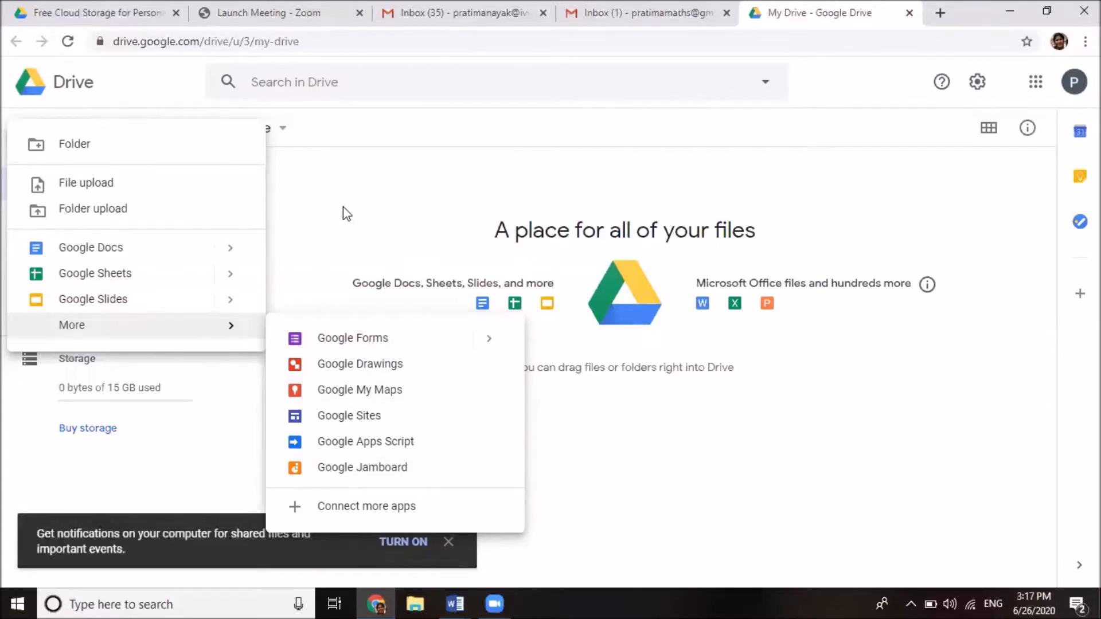
Add a new folder called 'ClassX' to My Drive
left_click(72, 147)
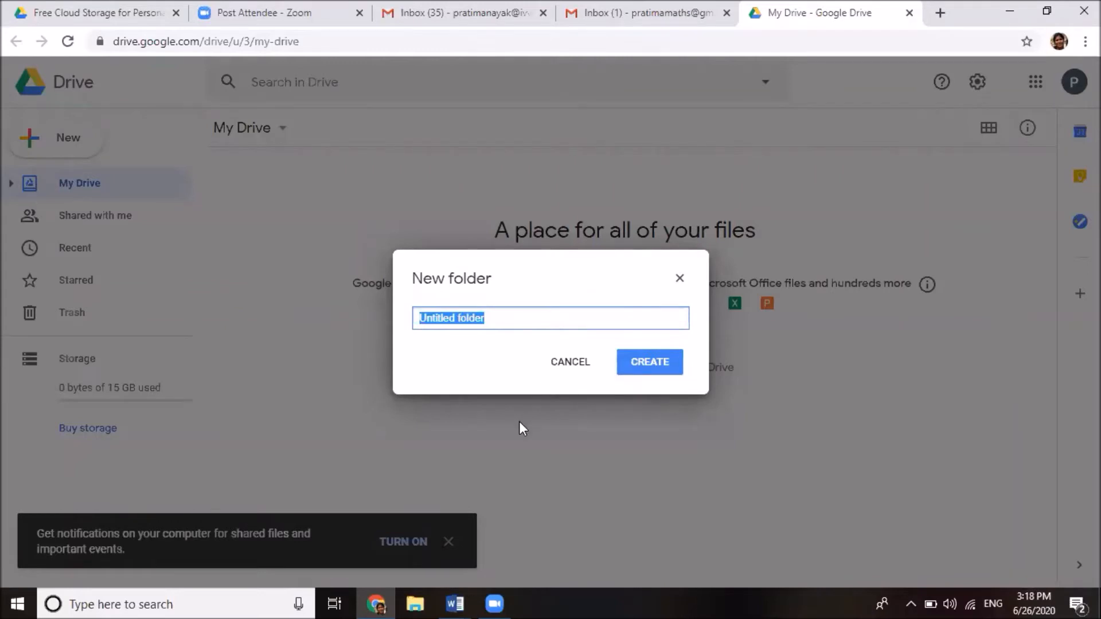
type("C")
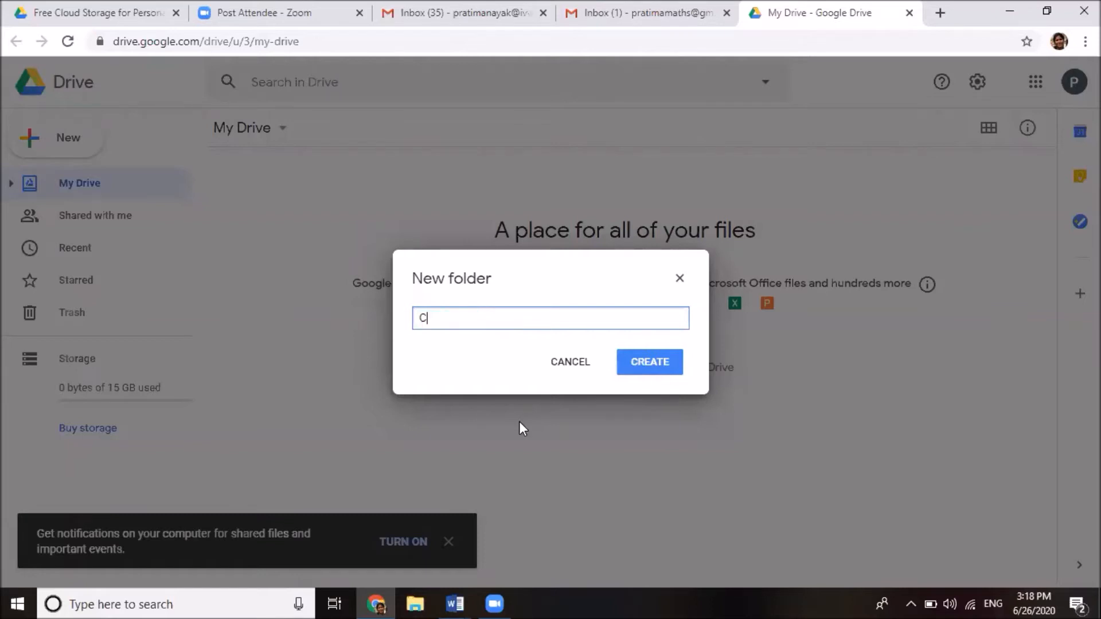
type("lassX")
left_click(650, 367)
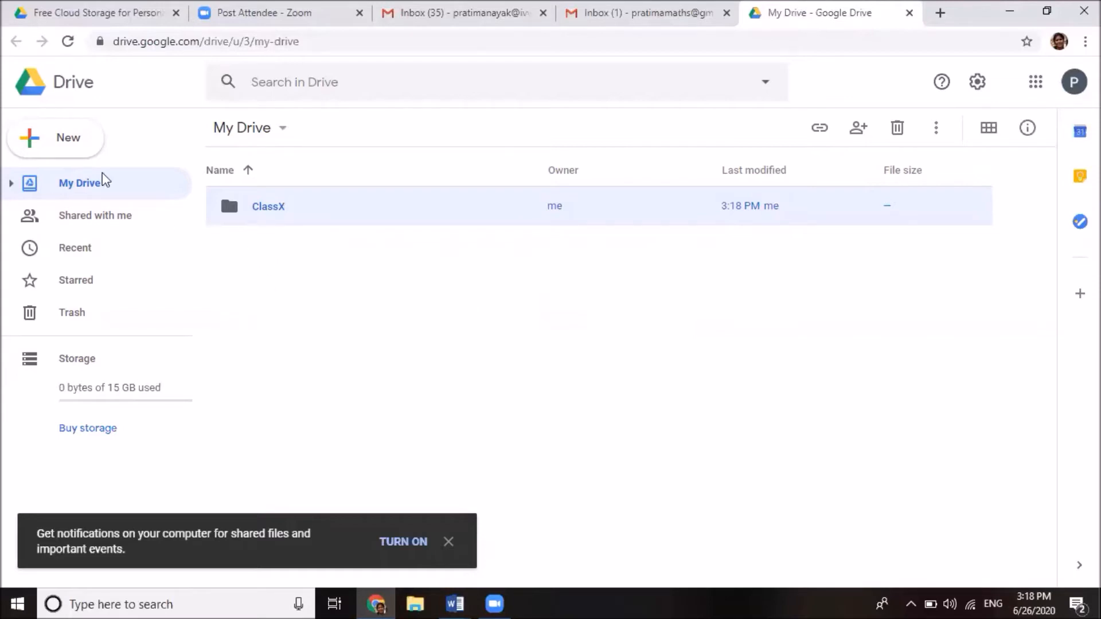
Add another folder called 'ClassIX' to My Drive next to ClassX
left_click(72, 146)
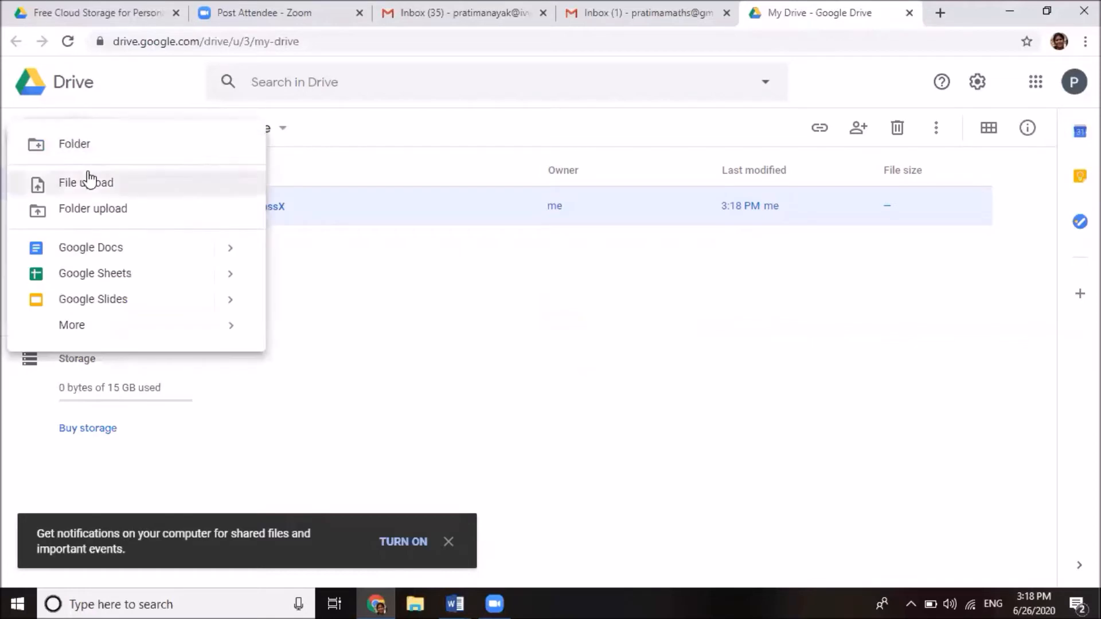
left_click(86, 146)
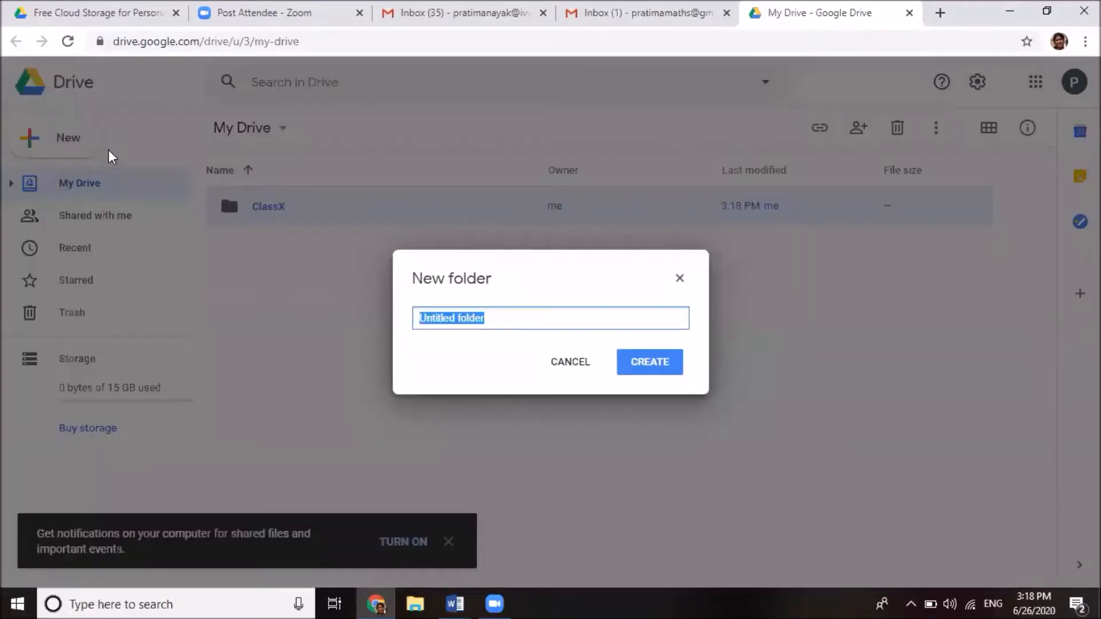
type("ClassIX")
left_click(654, 375)
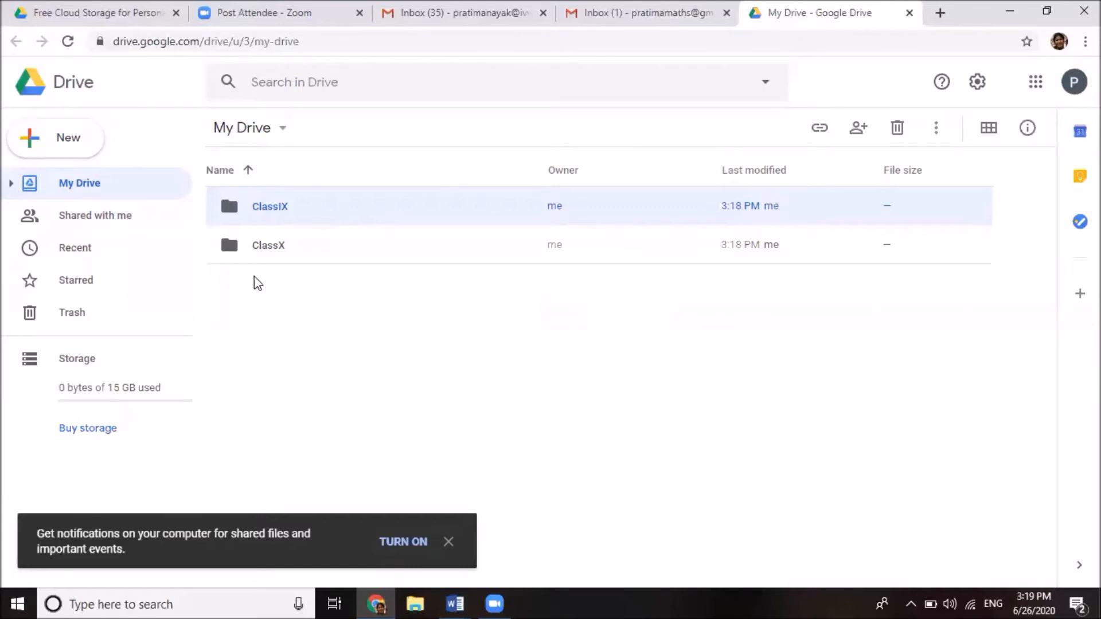
Rename the ClassX folder to '1ClassX' by putting 1 before its name
right_click(230, 247)
mouse_move(231, 246)
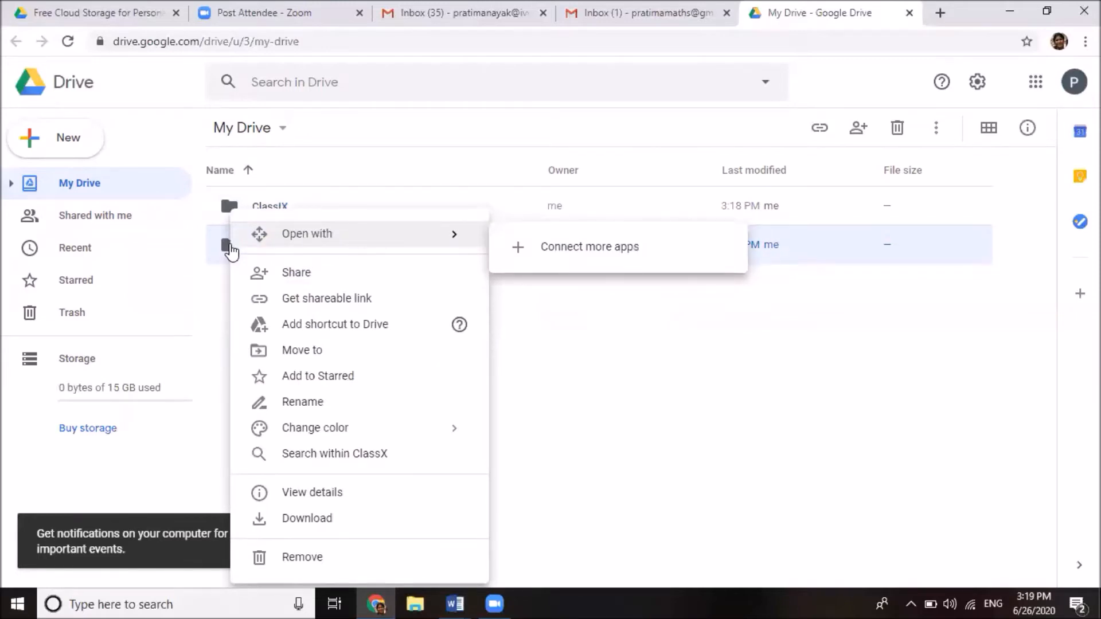
left_click(303, 403)
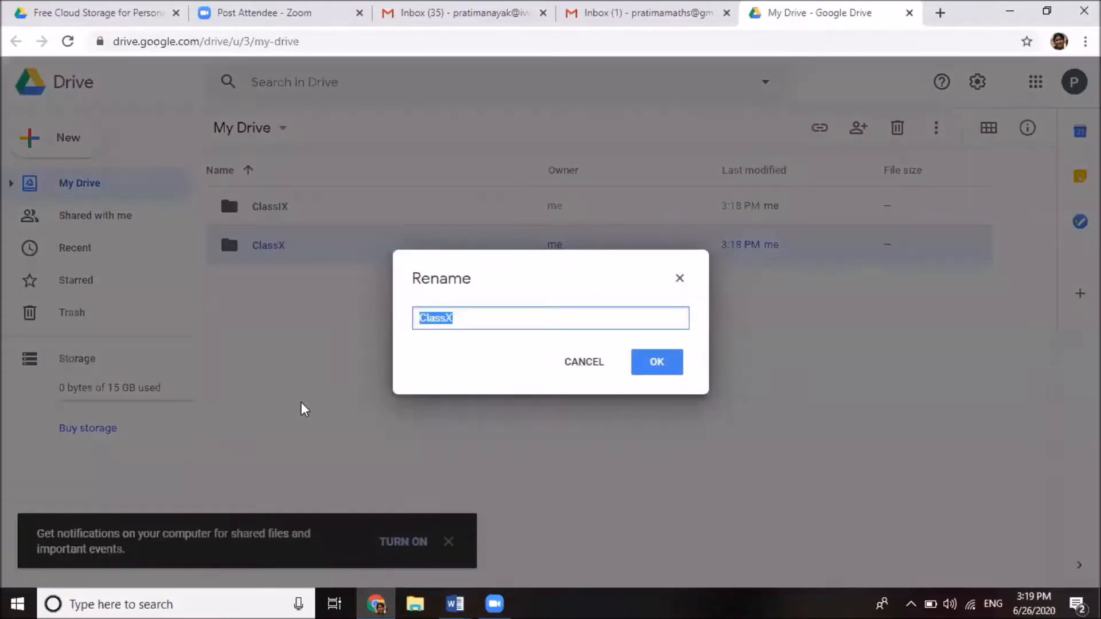
left_click(420, 318)
type("1")
left_click(675, 376)
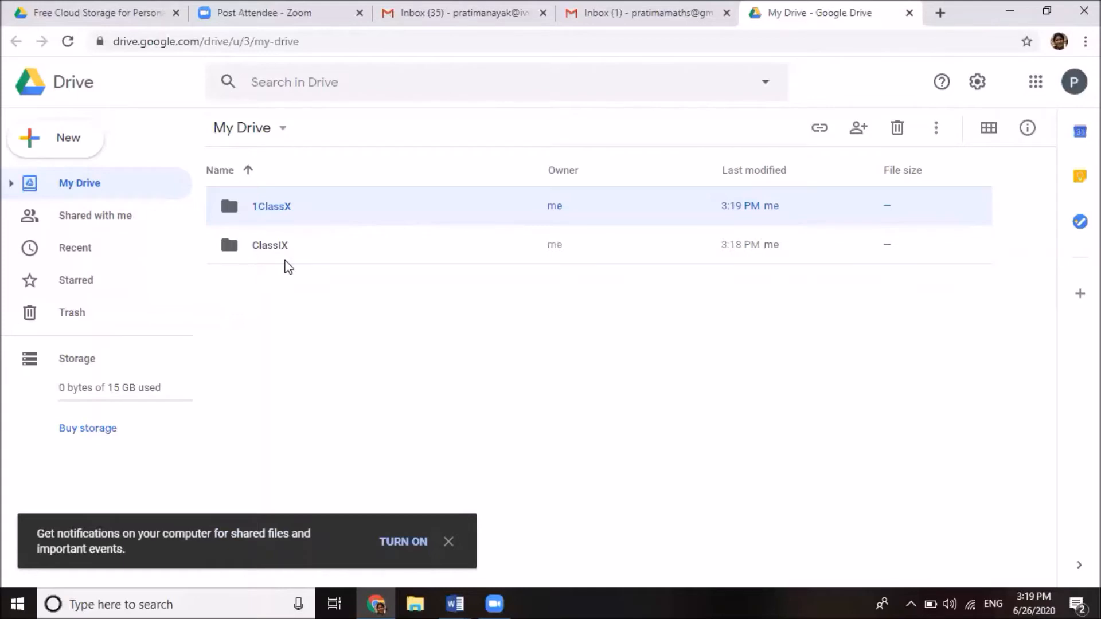
left_click(235, 252)
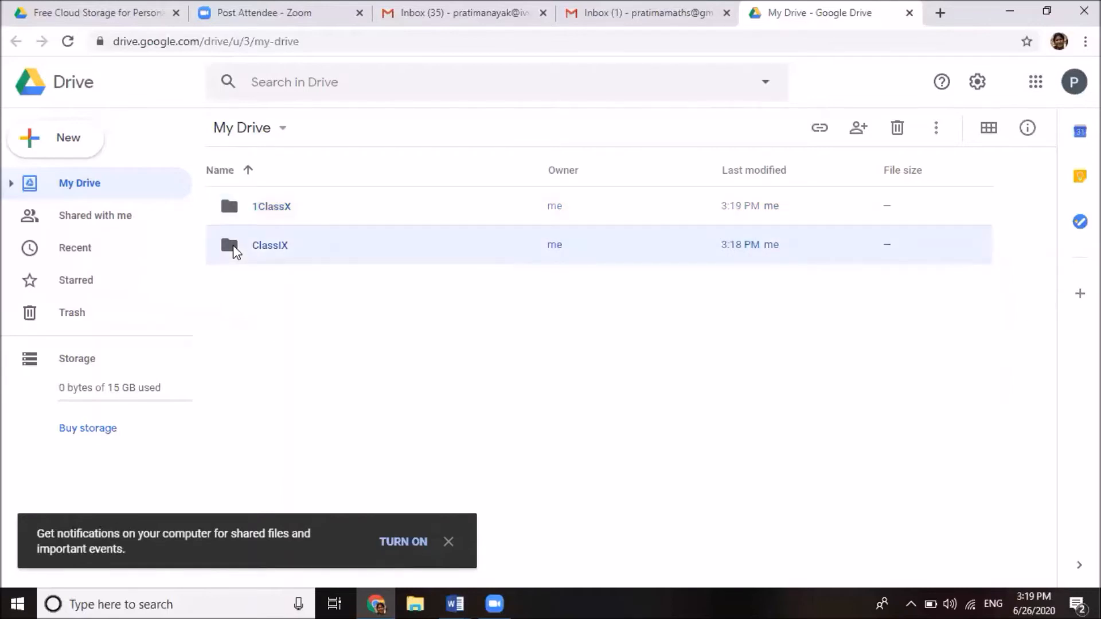
Rename the ClassIX folder to '2ClassIX' by putting 2 before its name
right_click(236, 253)
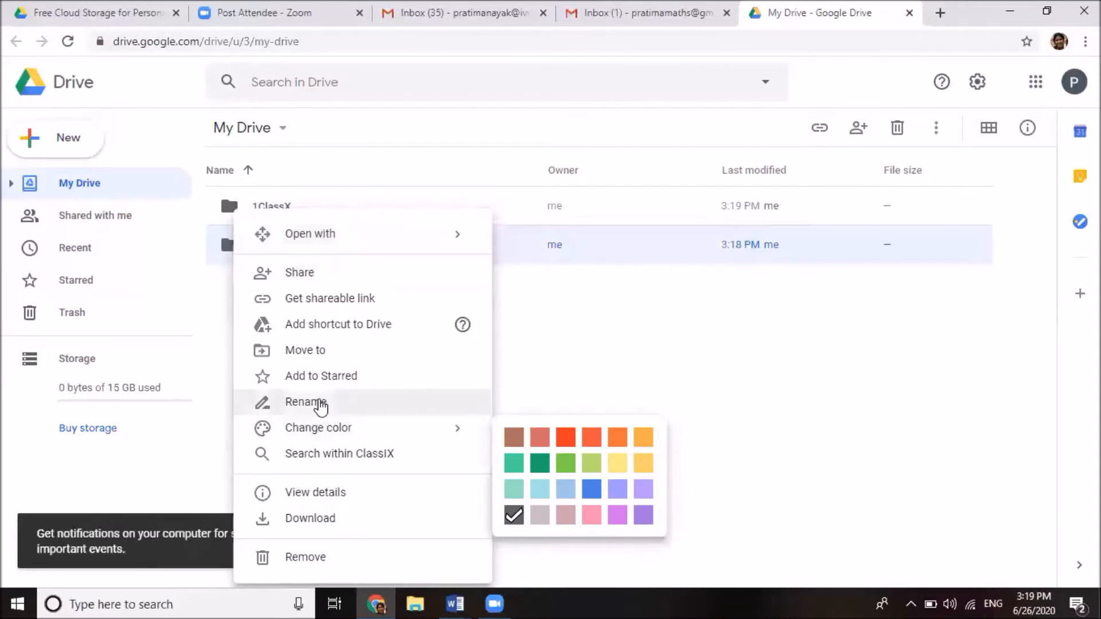
left_click(393, 403)
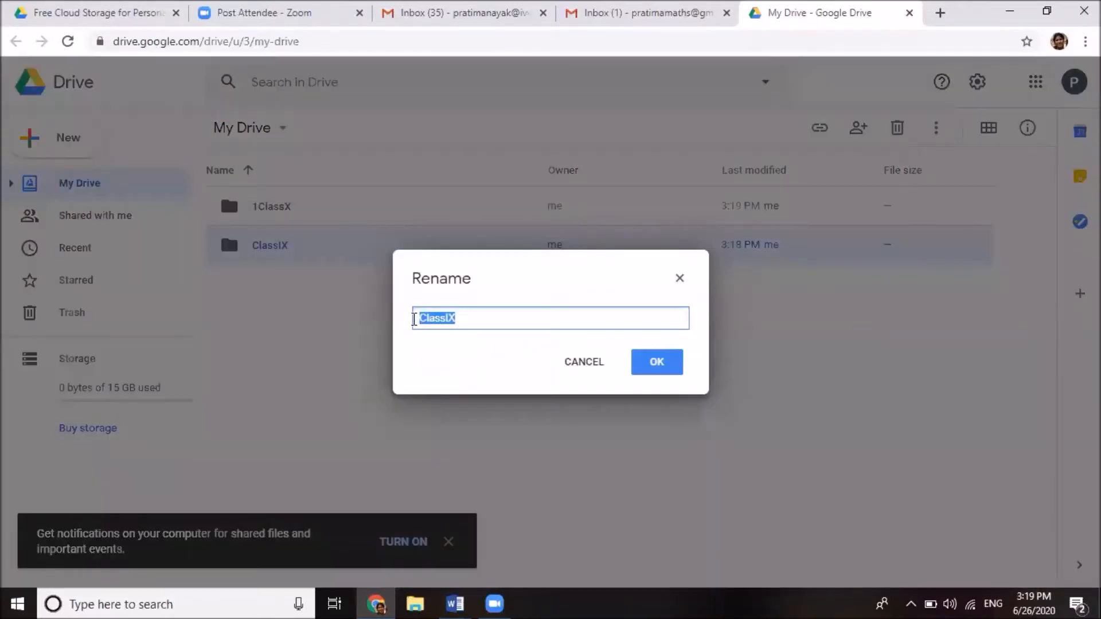
left_click(421, 317)
type("2")
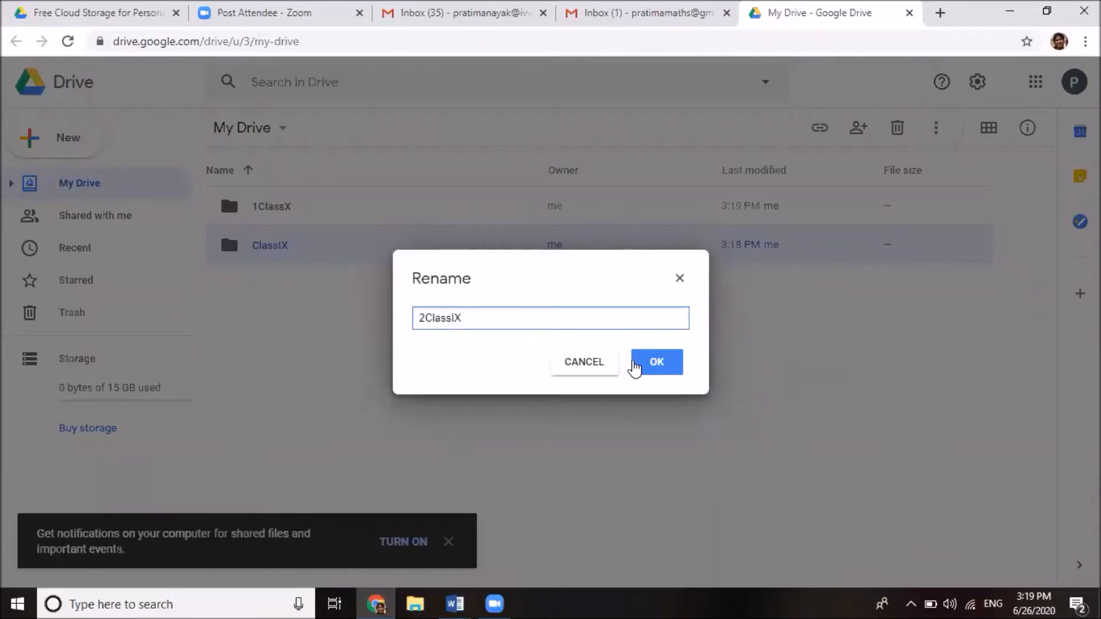
left_click(655, 372)
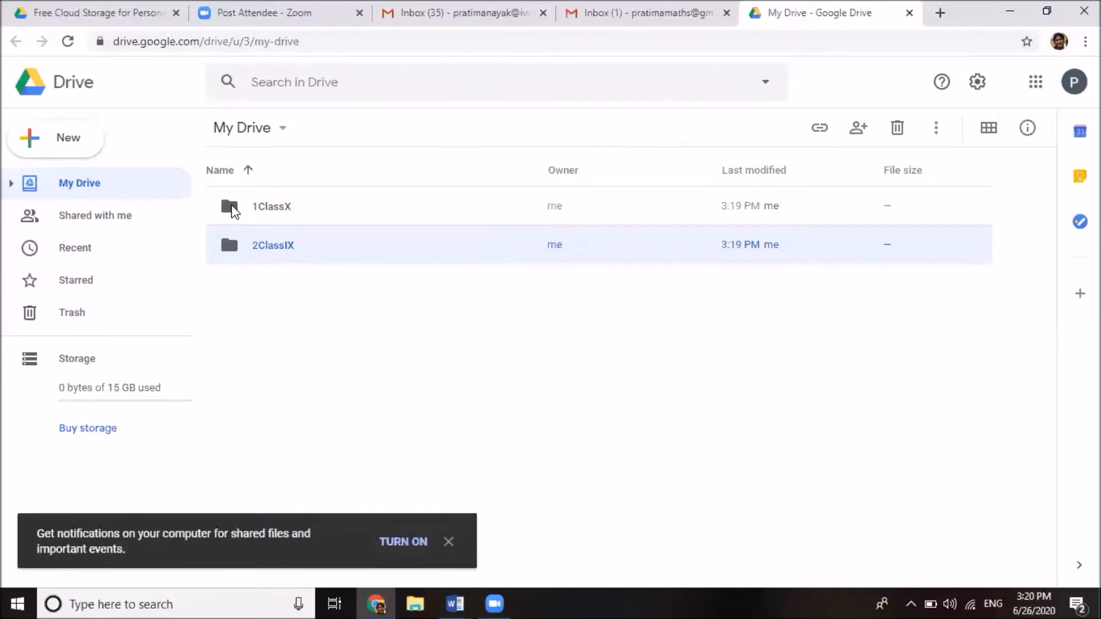
Open the 1ClassX folder from My Drive
right_click(234, 212)
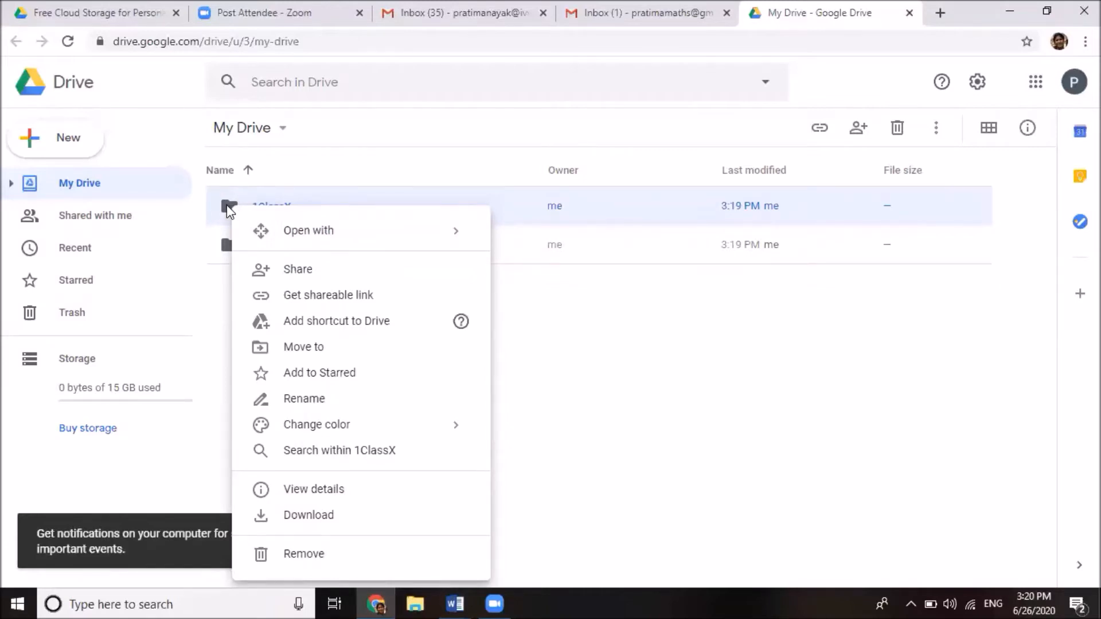
left_click(230, 211)
double_click(229, 211)
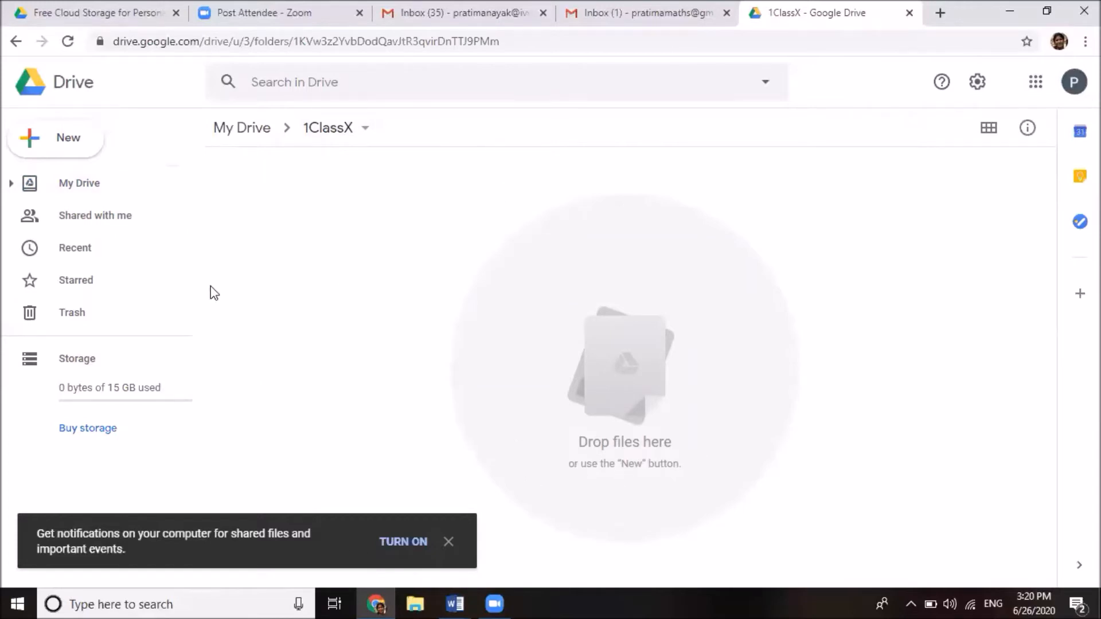
Create a 'SectionA' subfolder inside 1ClassX, correcting a mistyped letter in the name
left_click(72, 144)
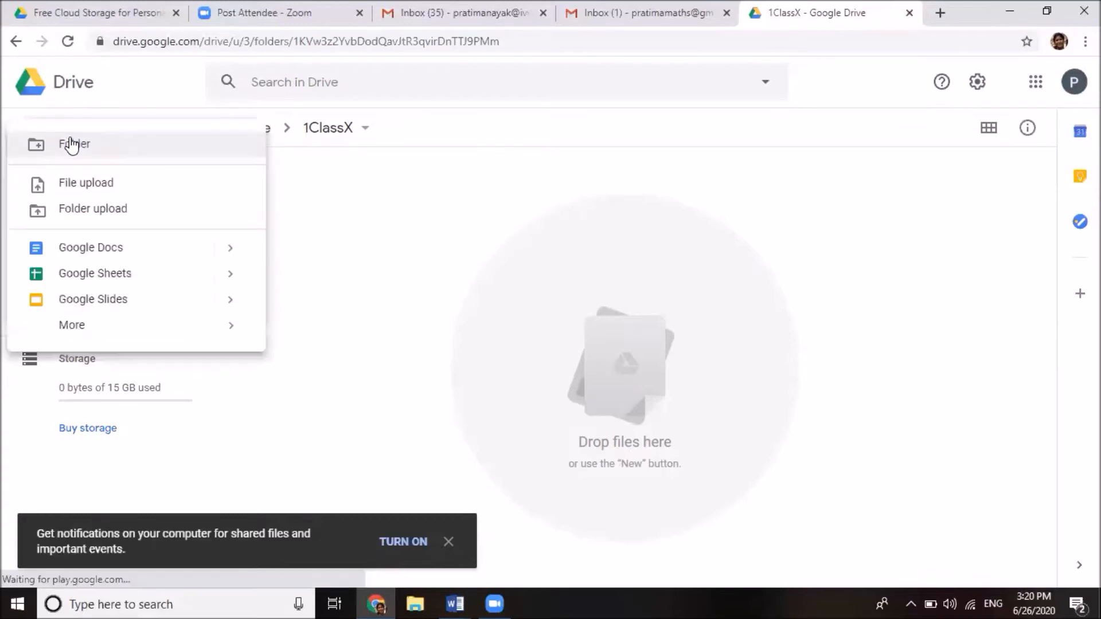
left_click(69, 143)
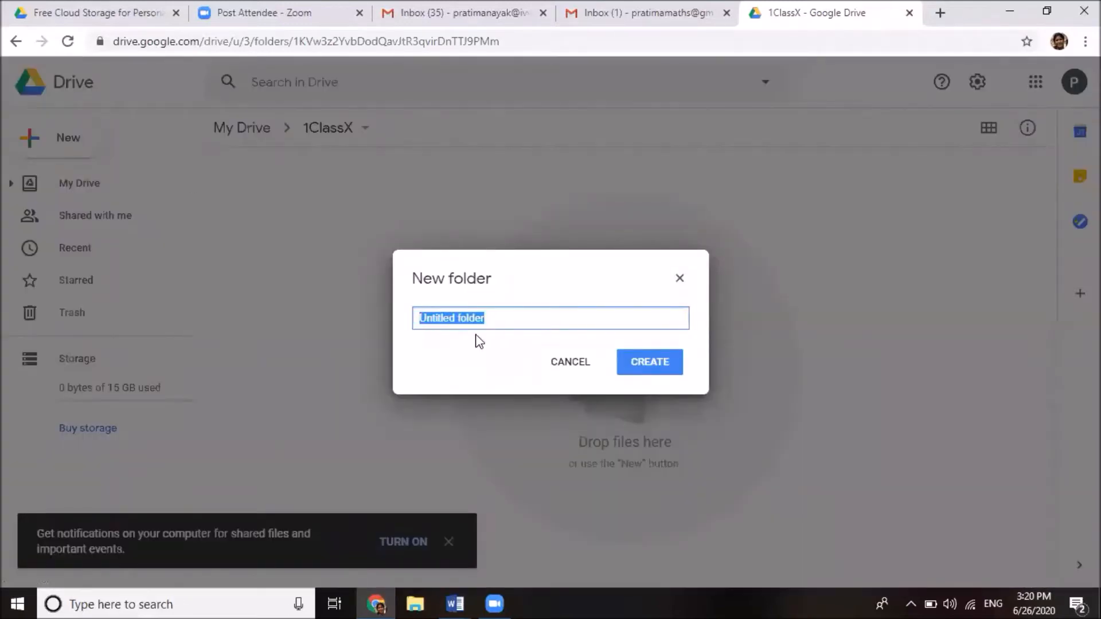
type("Seb")
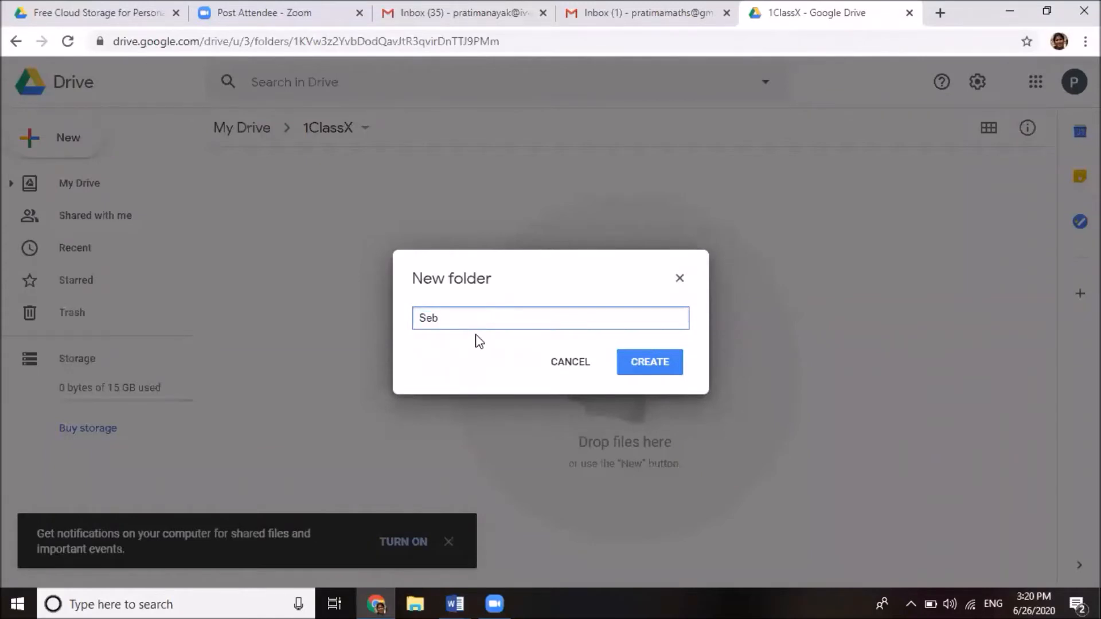
key("BackSpace")
type("ctionA")
left_click(658, 361)
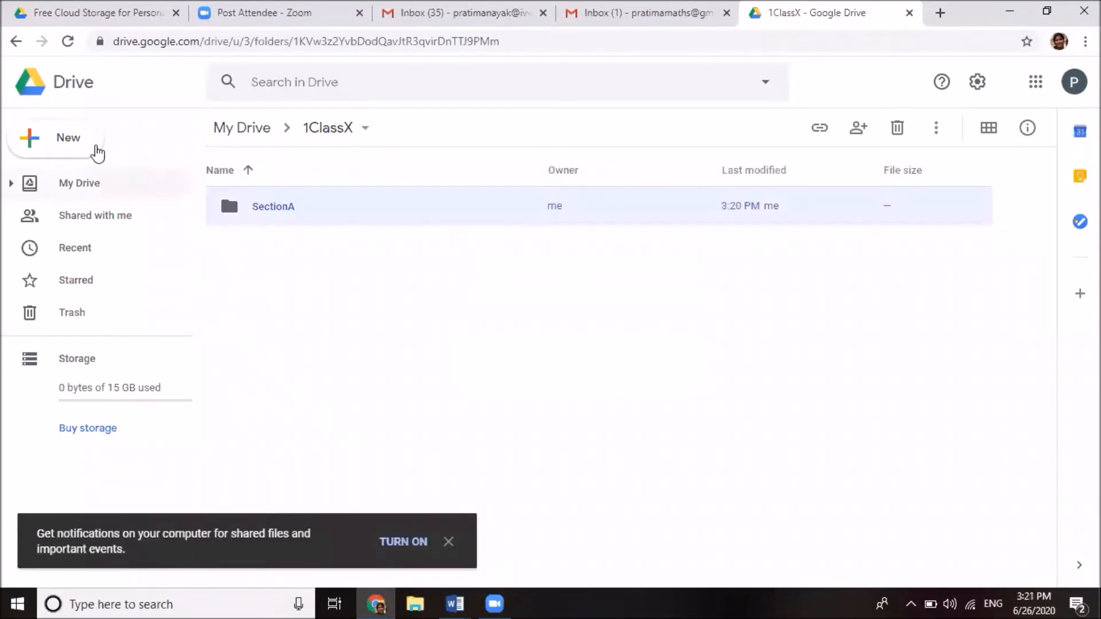
Add a 'SectionB' subfolder beside SectionA in 1ClassX, then clear the selection
left_click(75, 145)
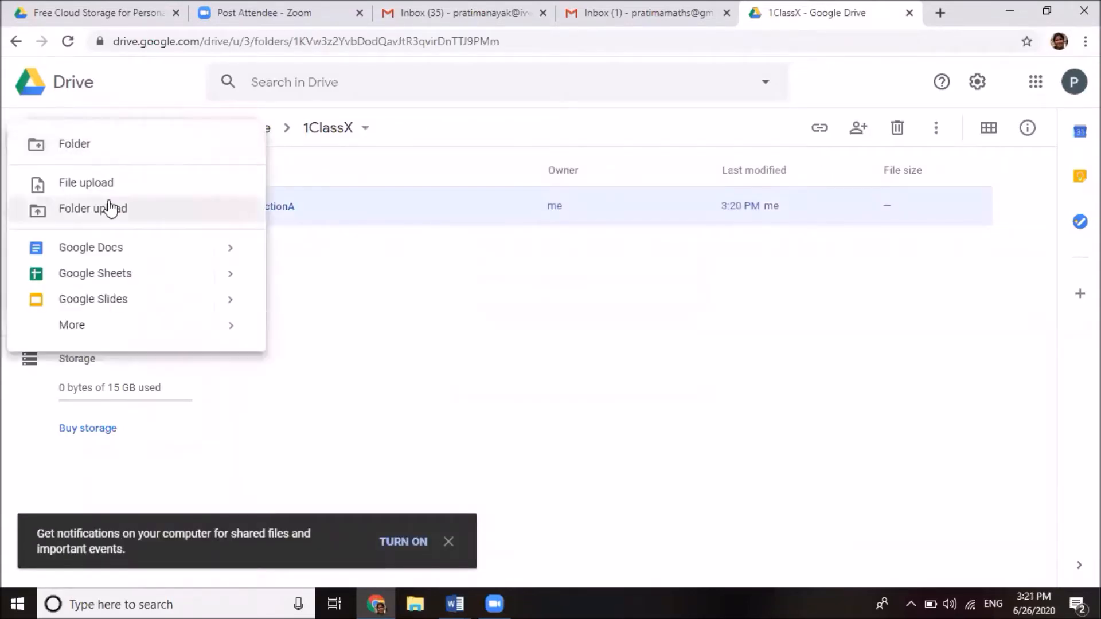
left_click(99, 143)
type("S")
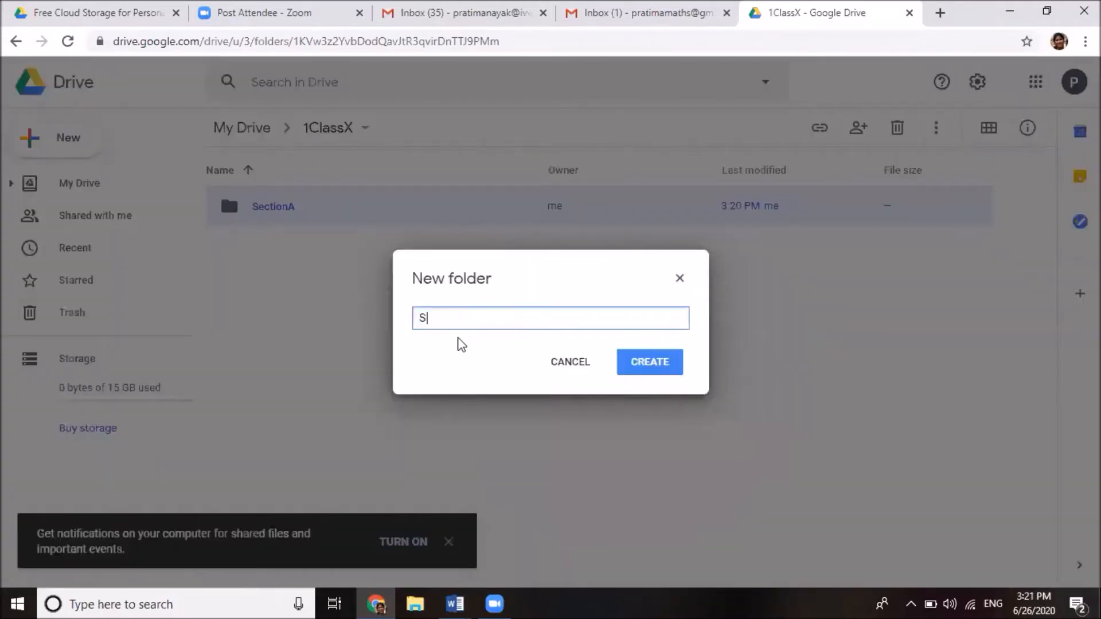
type("ectionB")
left_click(661, 363)
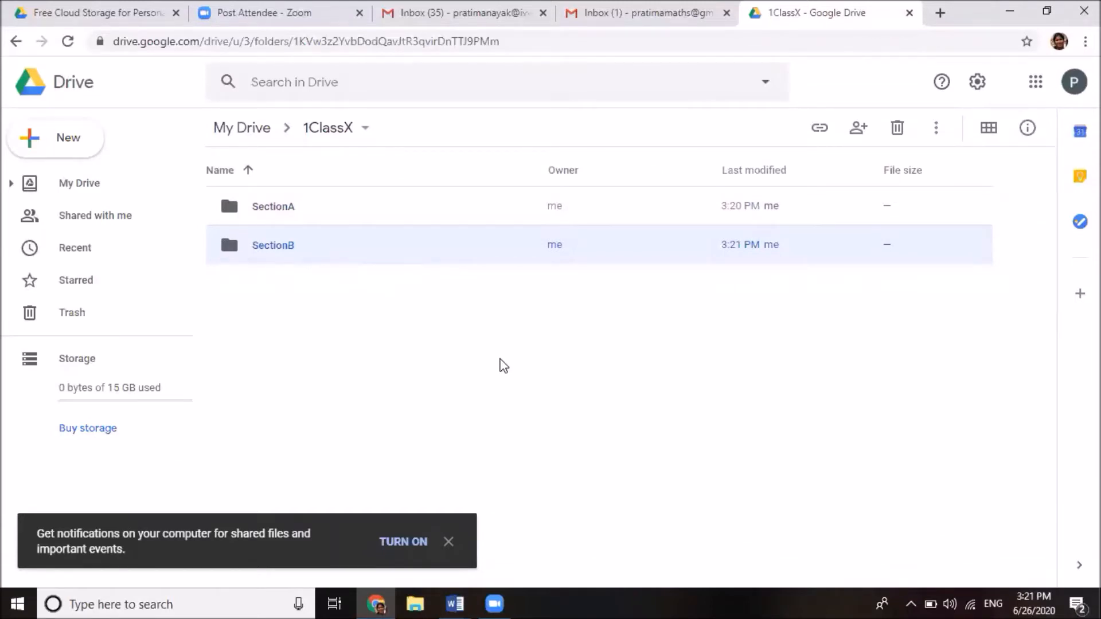
left_click(305, 275)
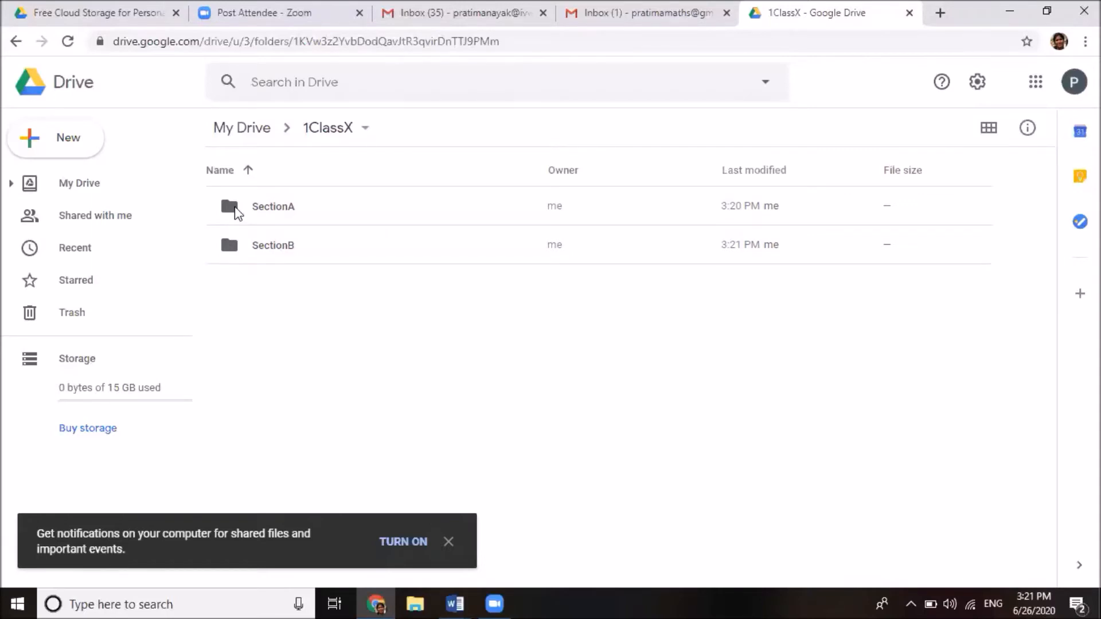
Change the SectionA folder's color to Cardinal red
right_click(232, 204)
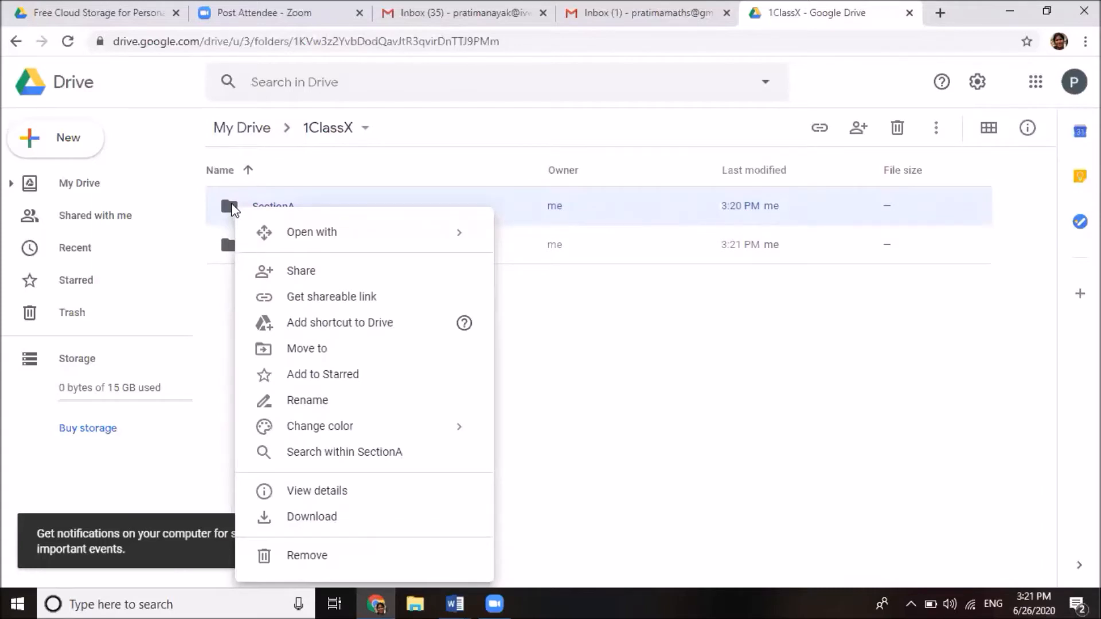
mouse_move(293, 434)
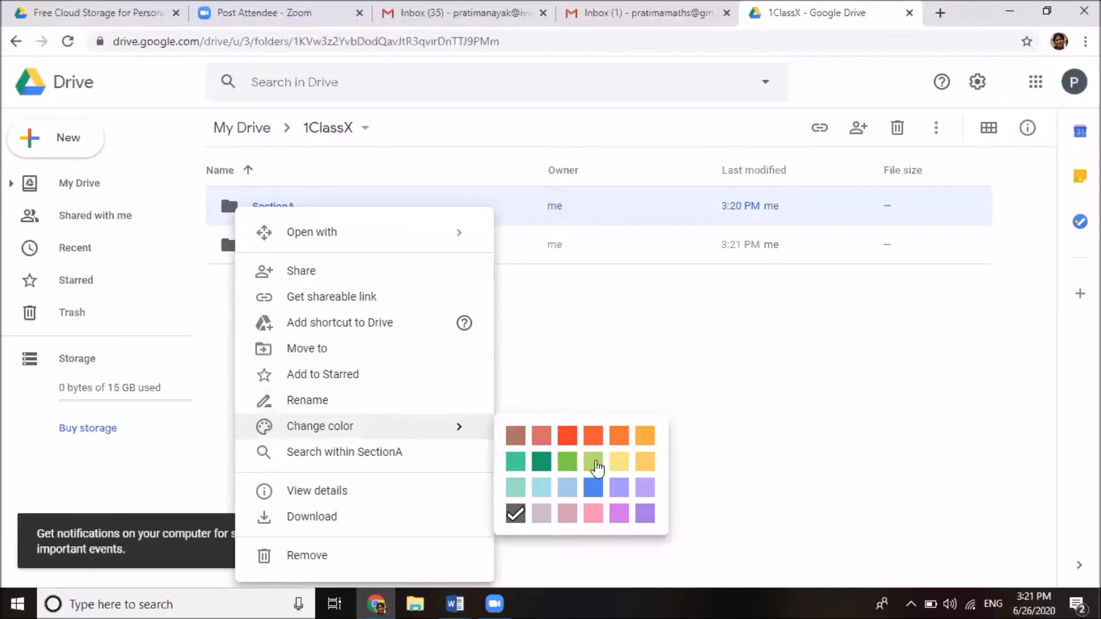
left_click(567, 436)
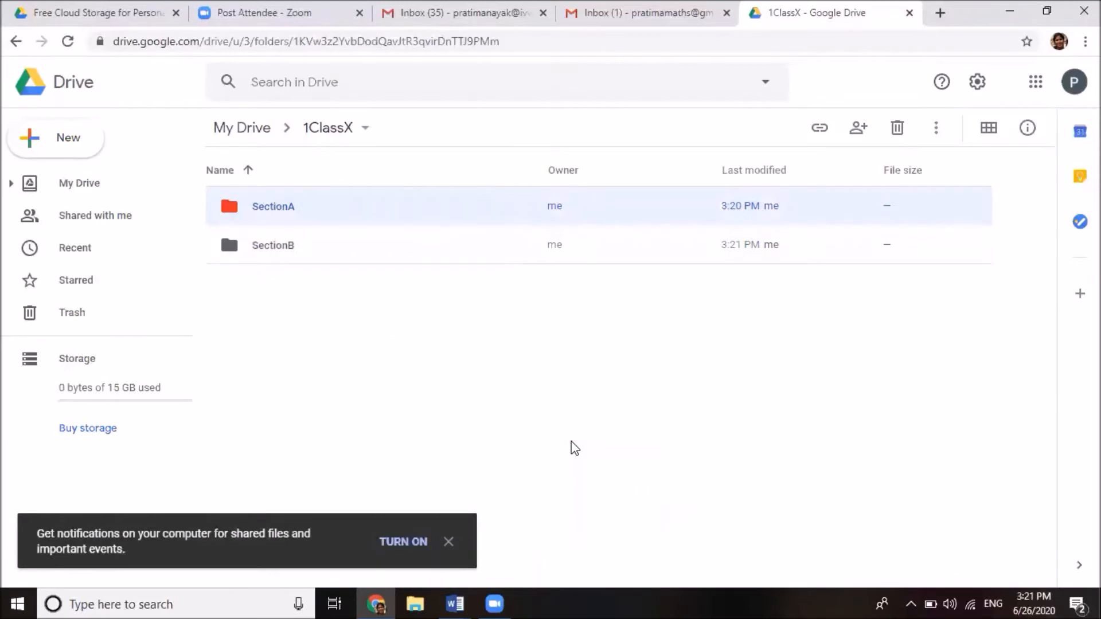
Change the SectionB folder's color to dark green, then deselect it
left_click(232, 245)
right_click(232, 246)
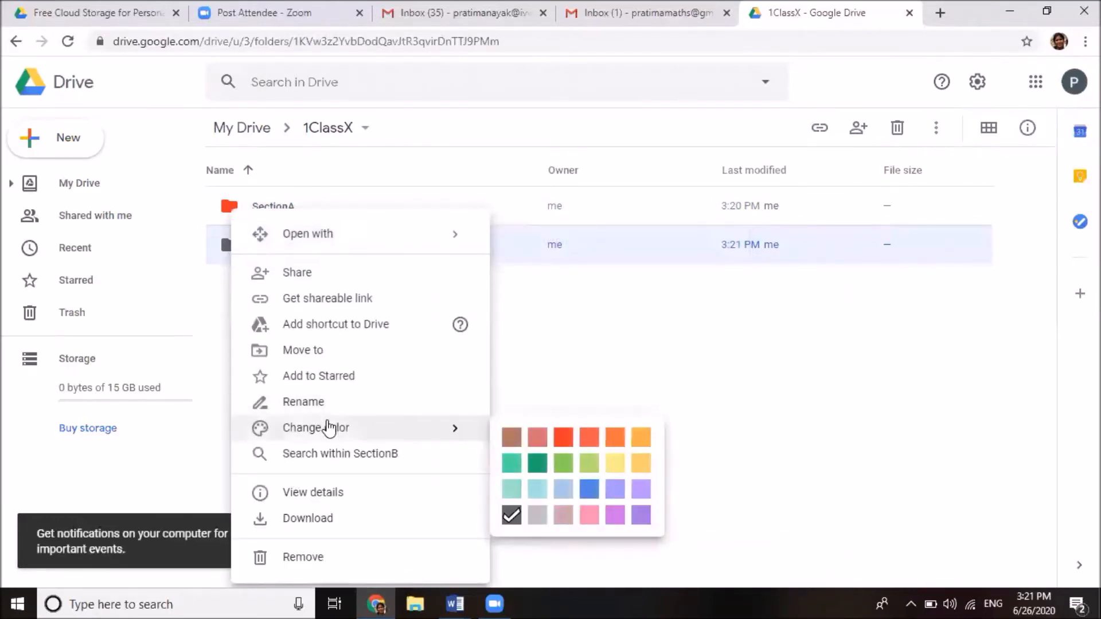
left_click(535, 473)
left_click(501, 365)
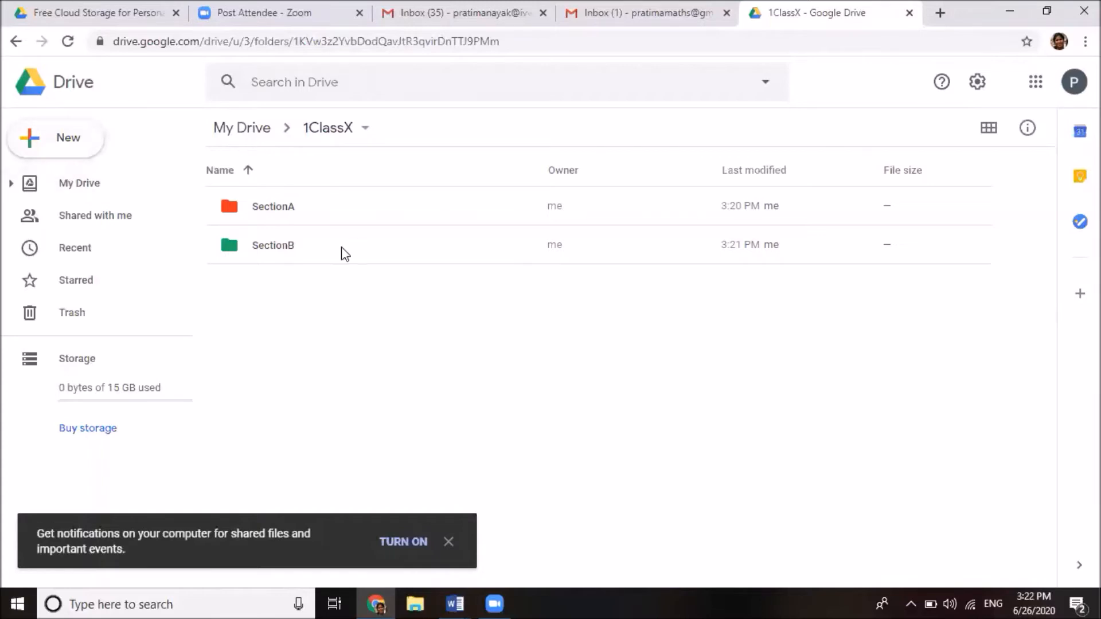
Return to My Drive, briefly reopening the 1ClassX folder along the way
left_click(68, 187)
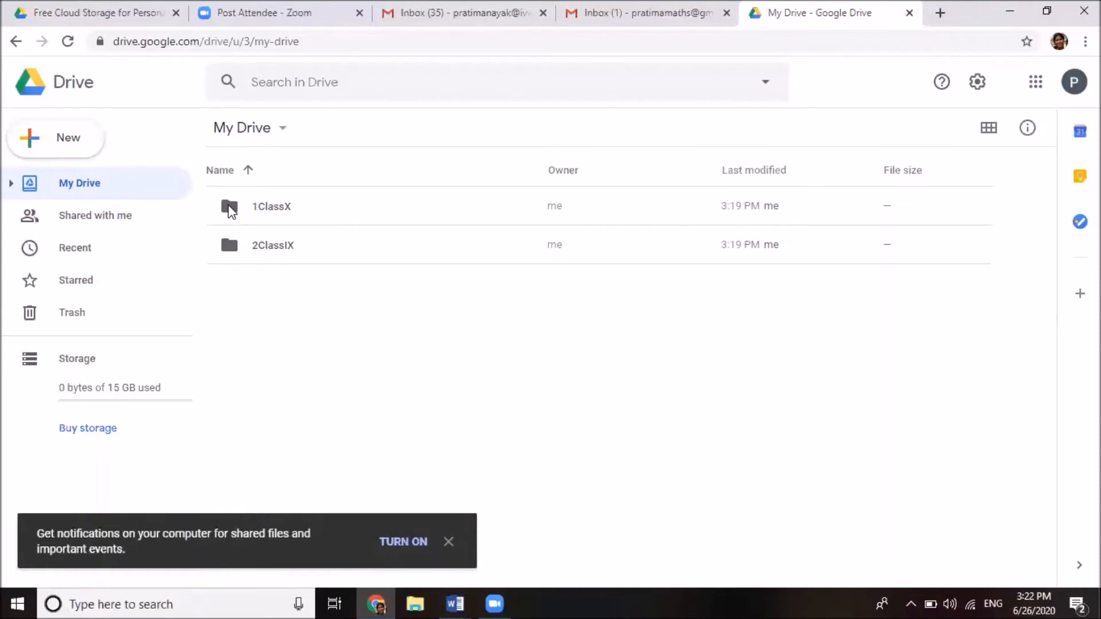
double_click(229, 209)
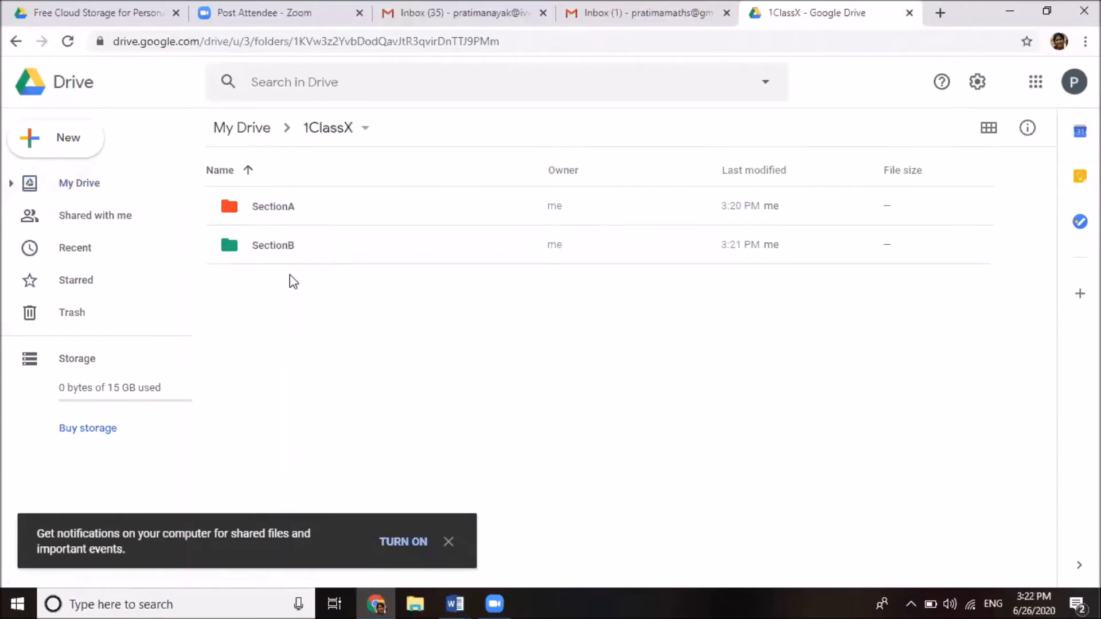
left_click(76, 185)
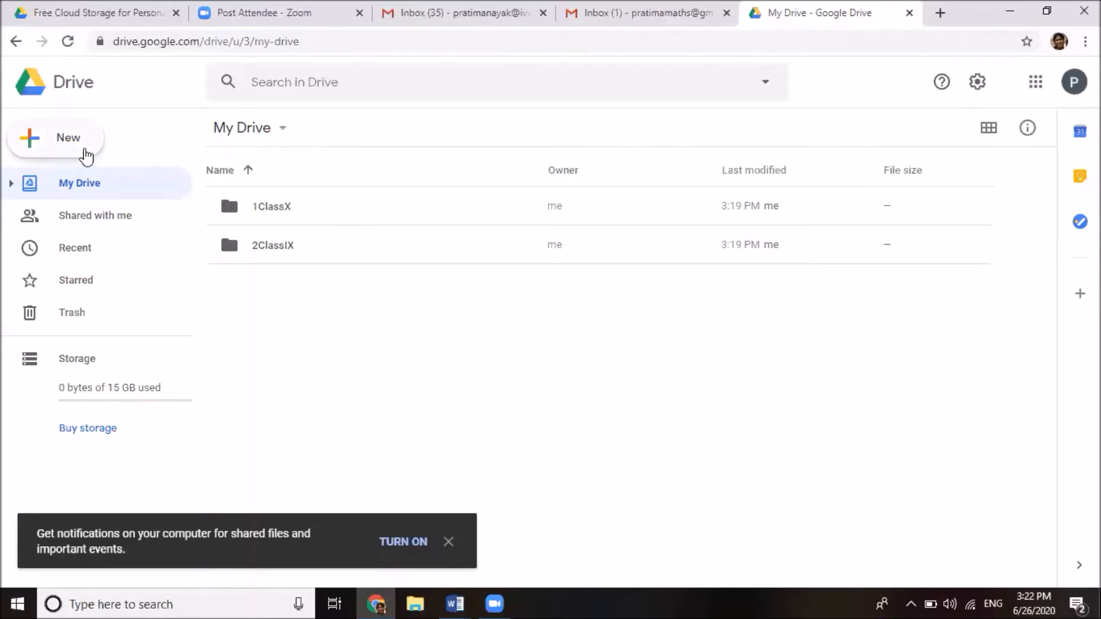
Upload Holiday homework class 8.pdf from the Documents folder into My Drive
left_click(83, 154)
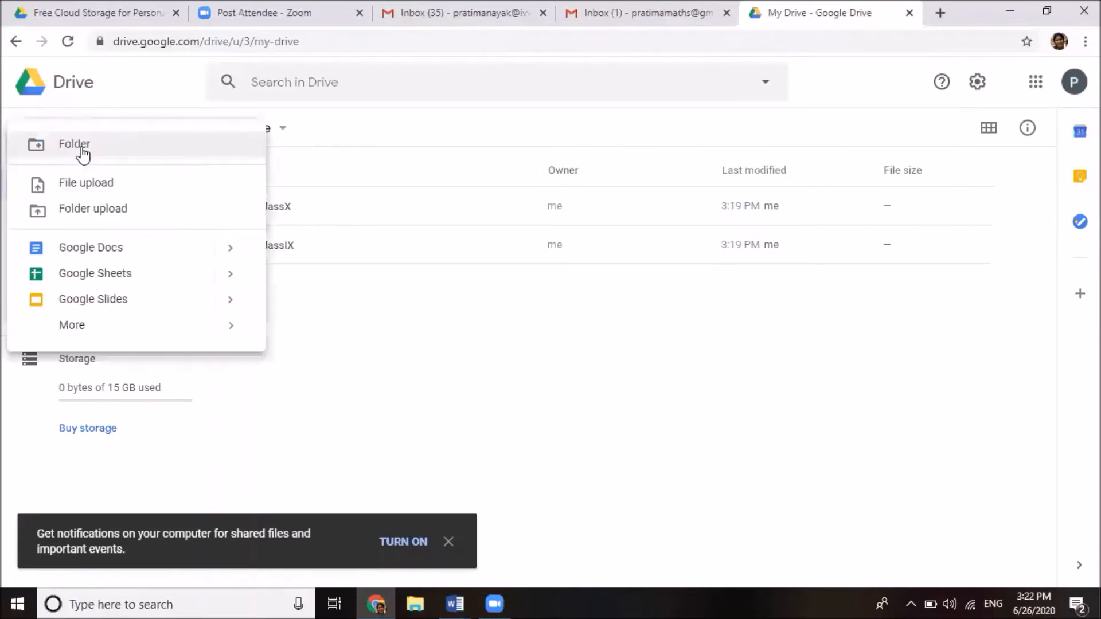
left_click(122, 184)
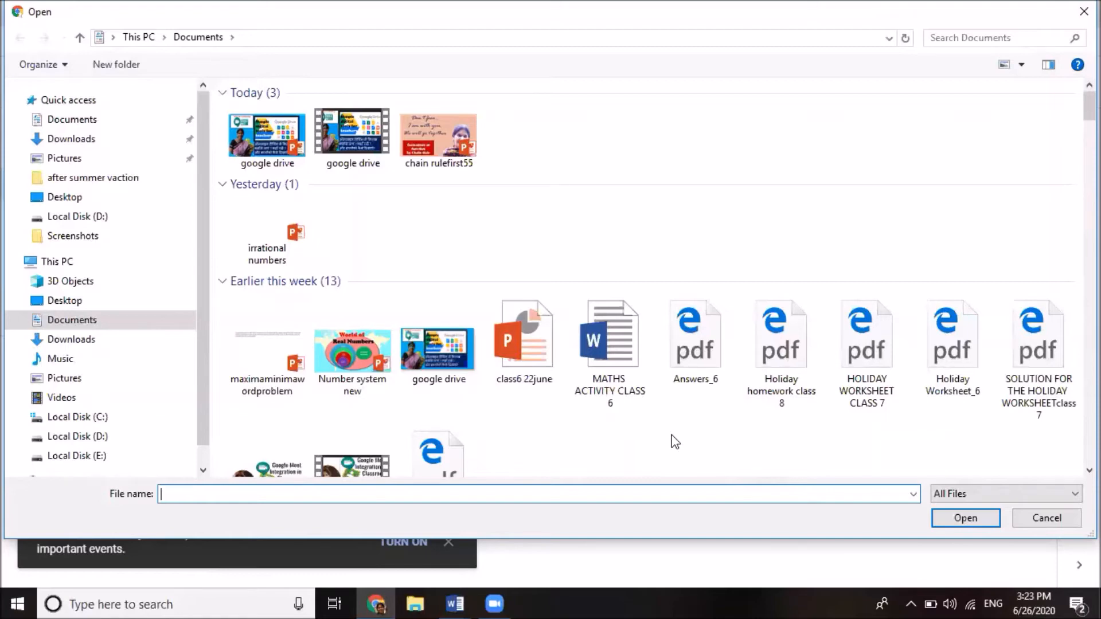
left_click(766, 353)
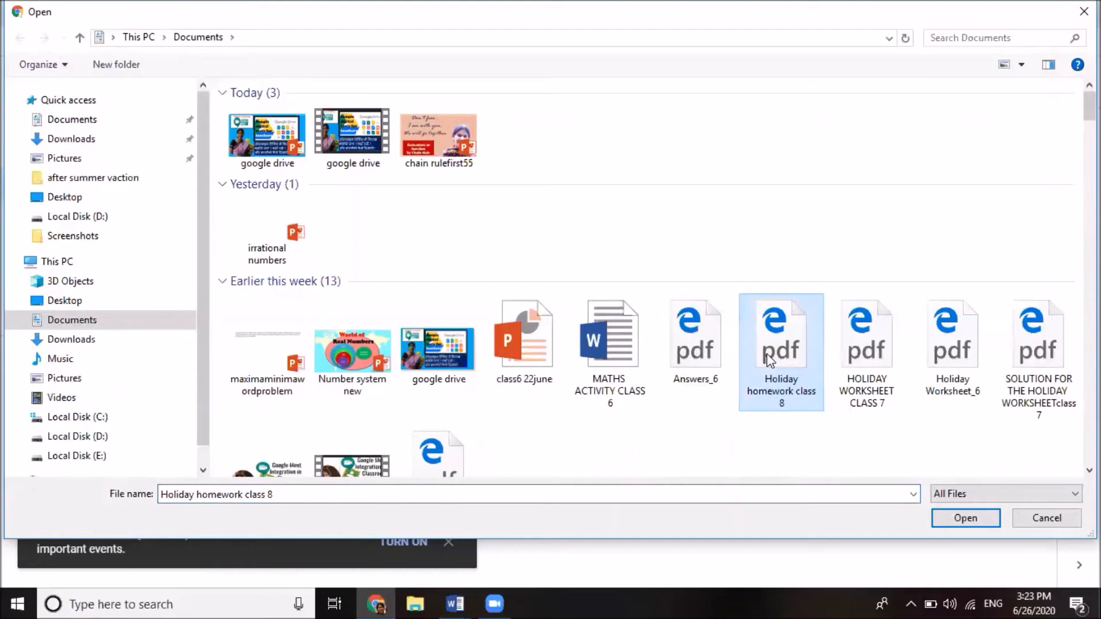
left_click(965, 518)
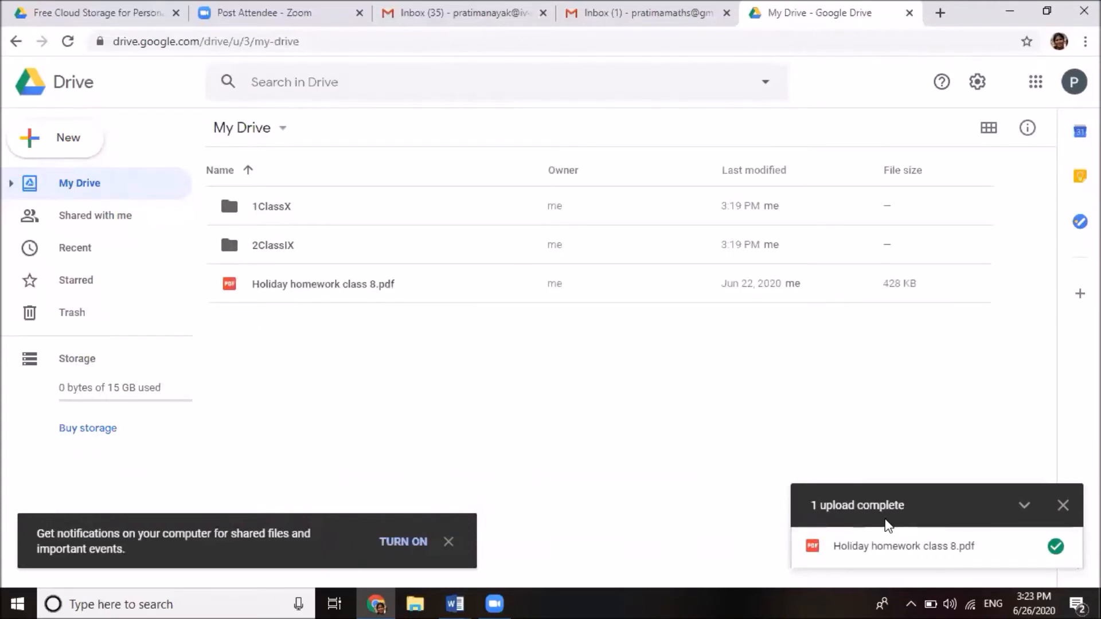
mouse_move(1066, 547)
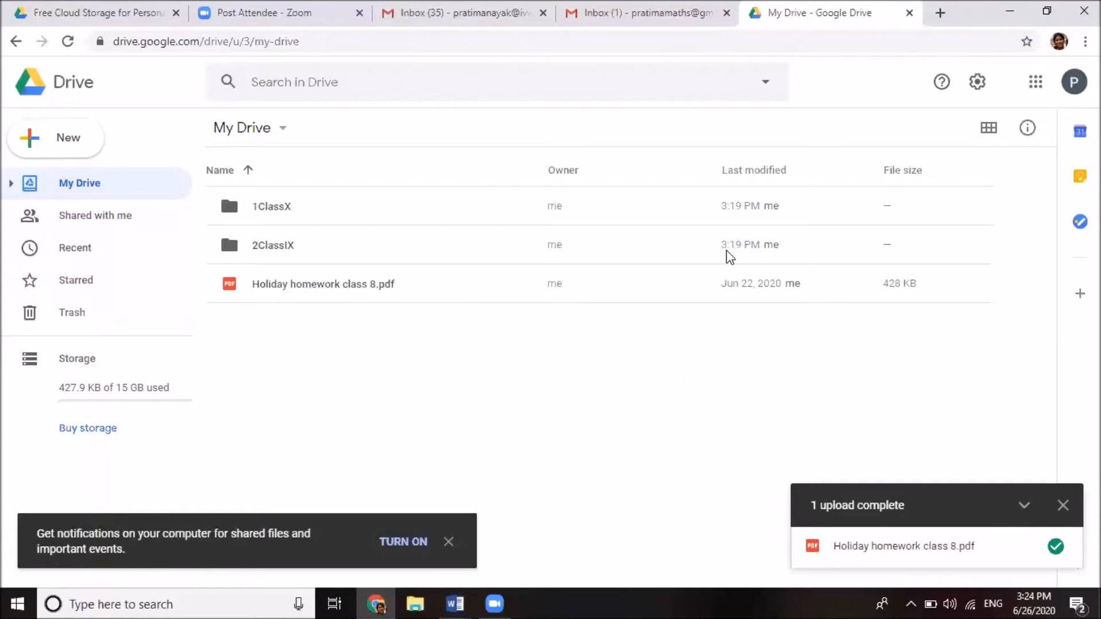
Go to the NCERT website at ncert.nic.in in a new browser tab
left_click(939, 12)
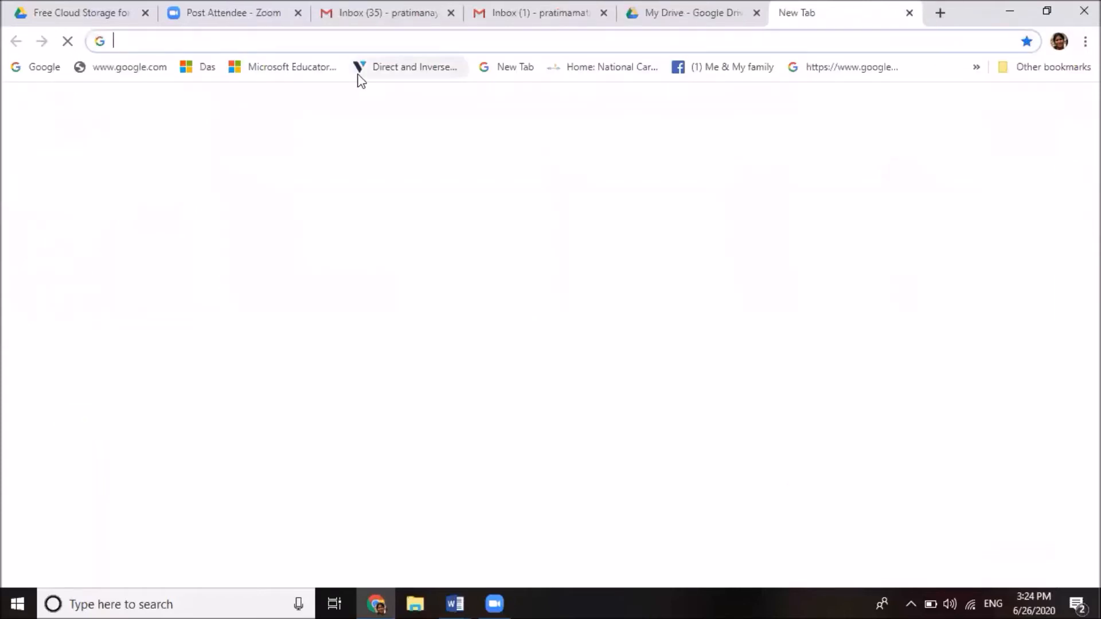
left_click(233, 49)
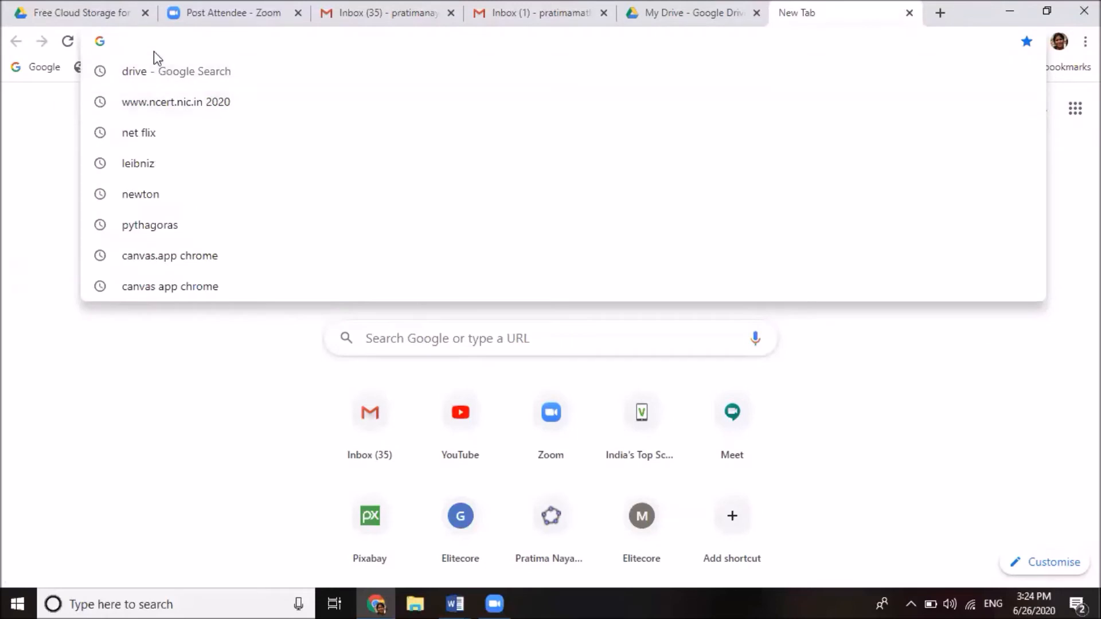
type("cert")
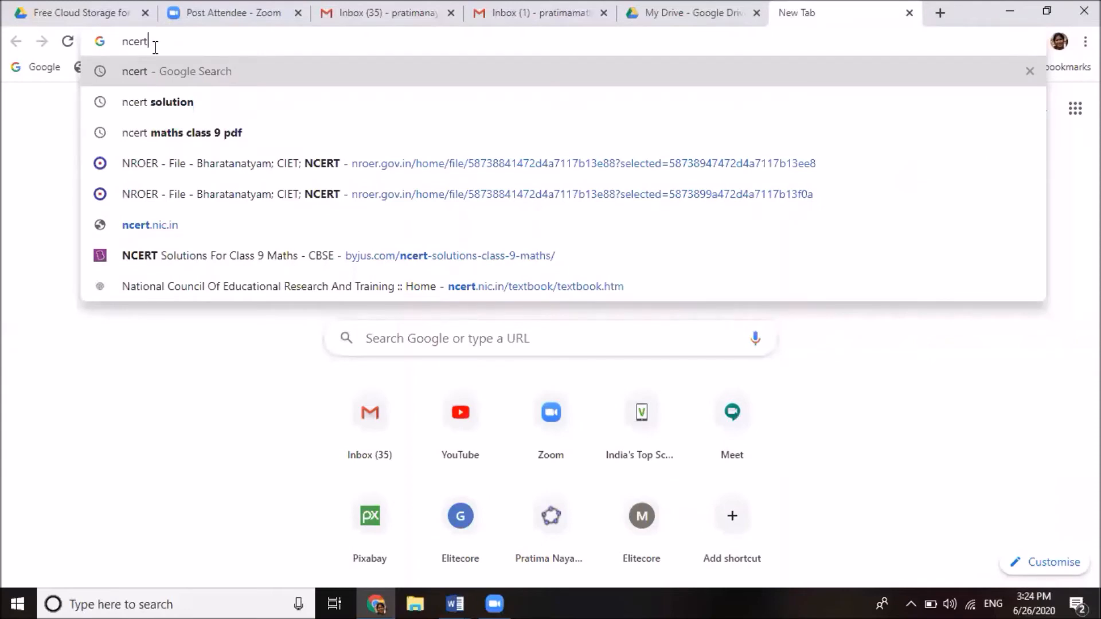
type(".n")
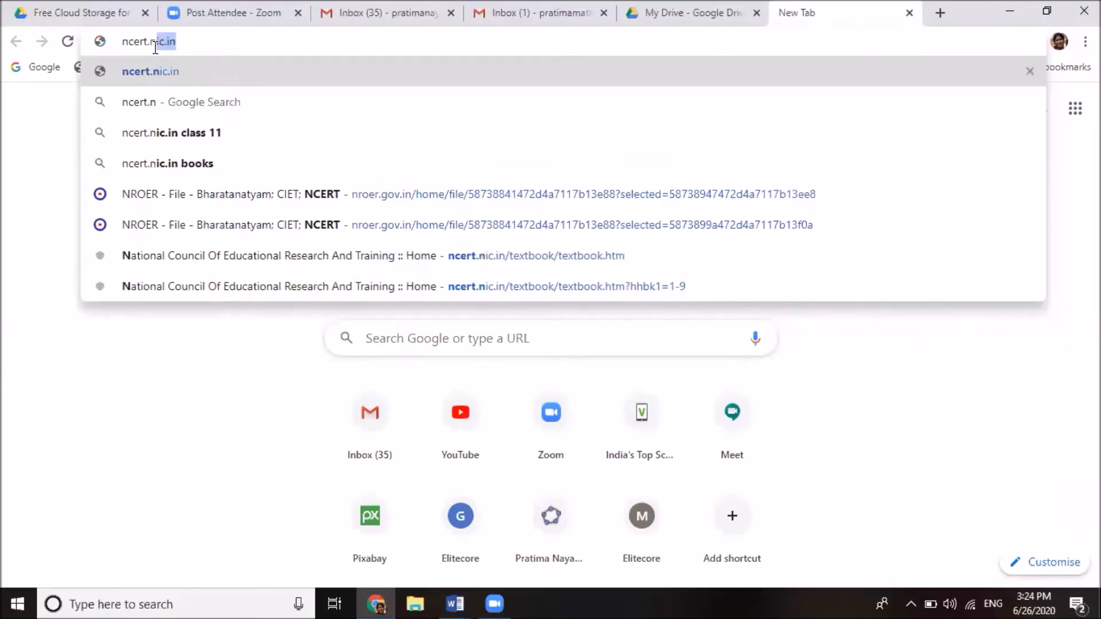
type("ic.")
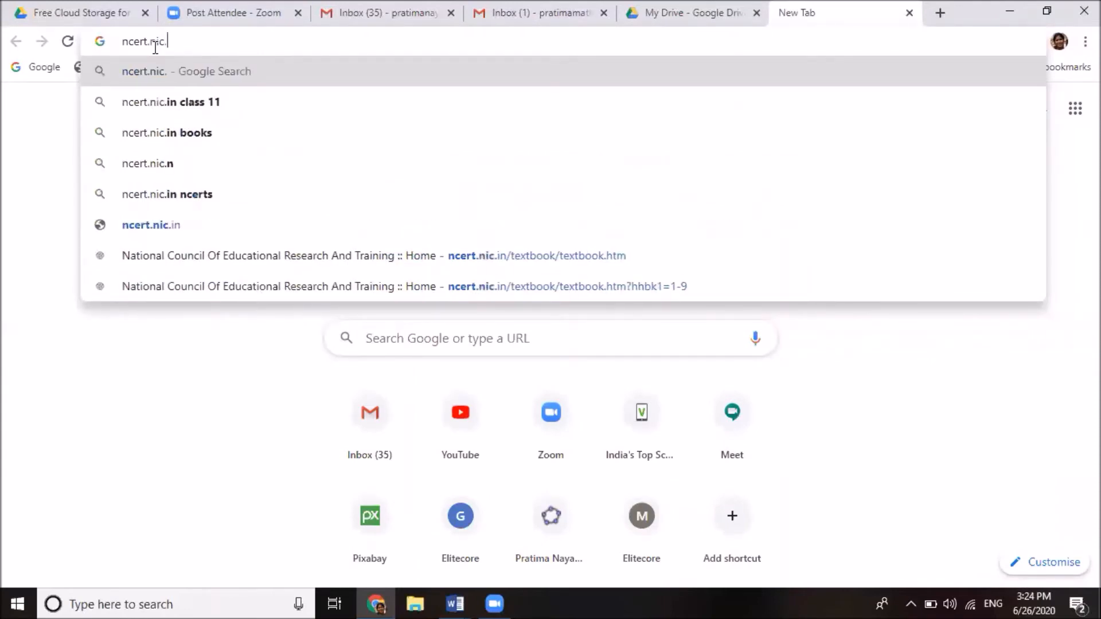
type("in")
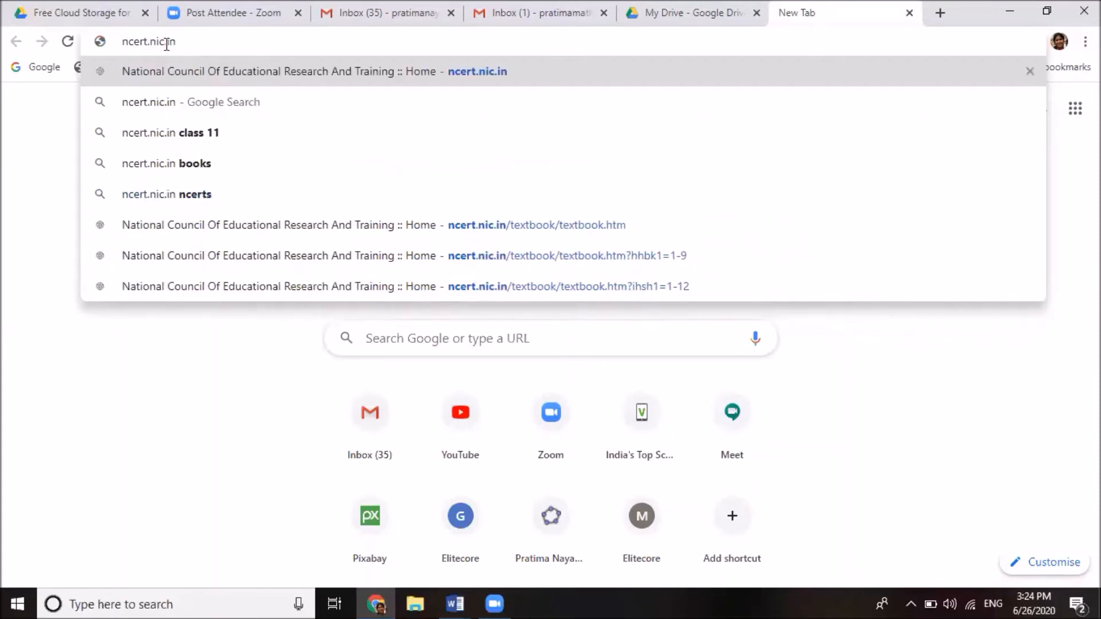
key("Return")
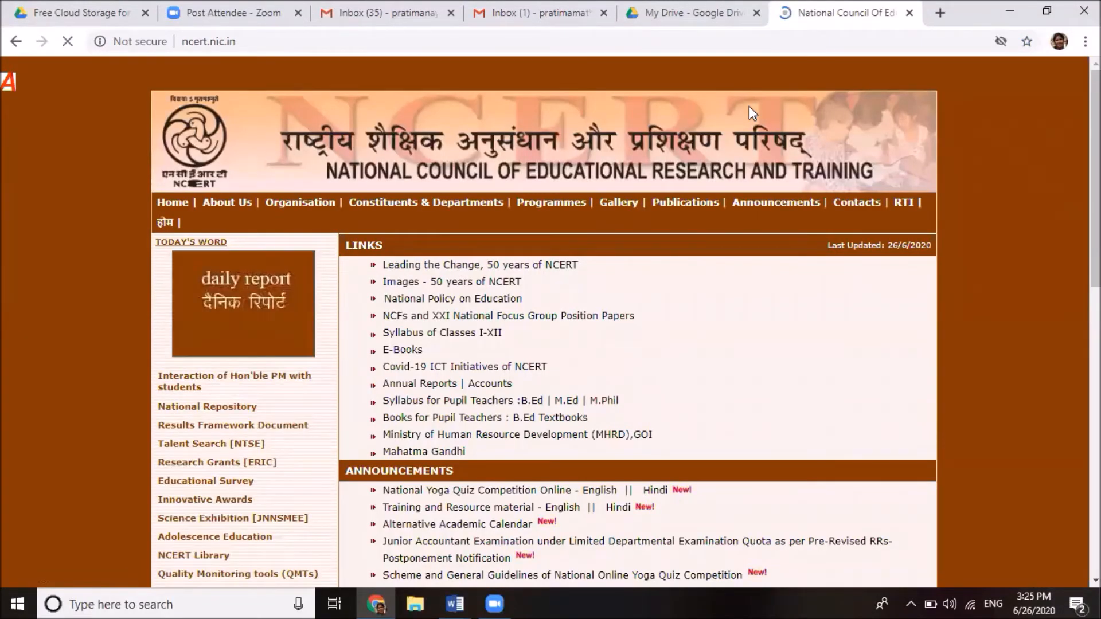
Open Publications' E-Books: PDF (I-XII) textbook section in a new tab
mouse_move(663, 220)
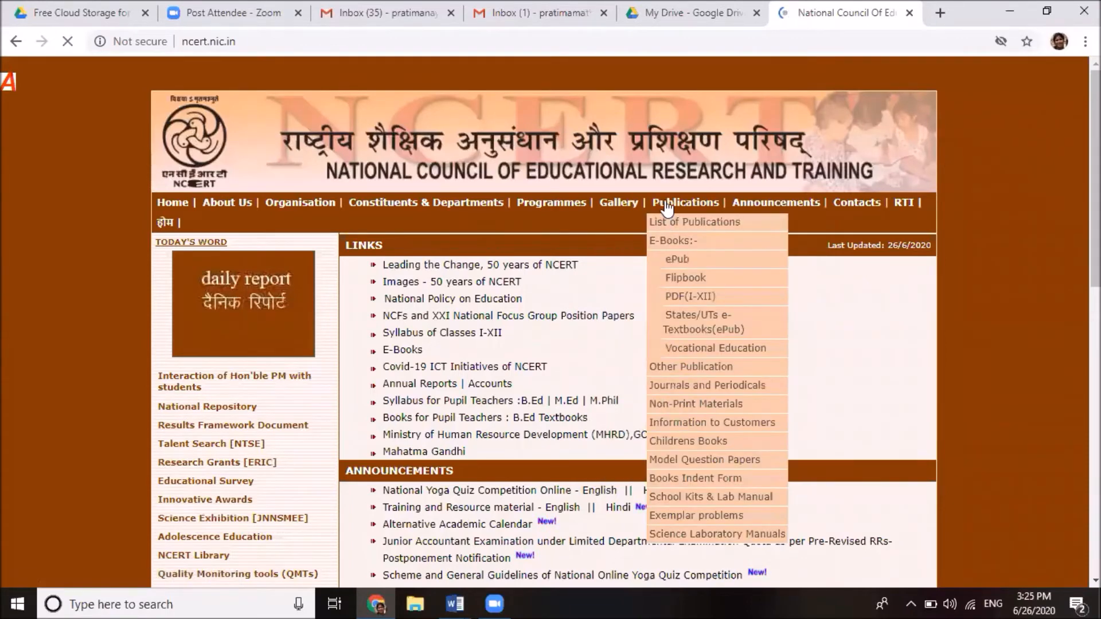
left_click(682, 303)
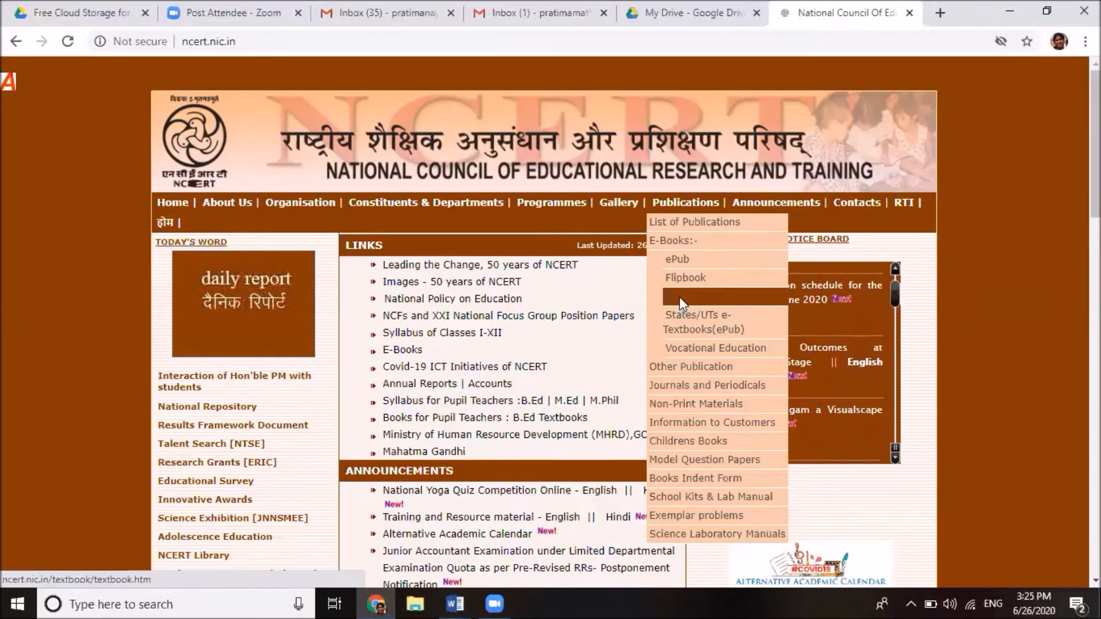
left_click(681, 302)
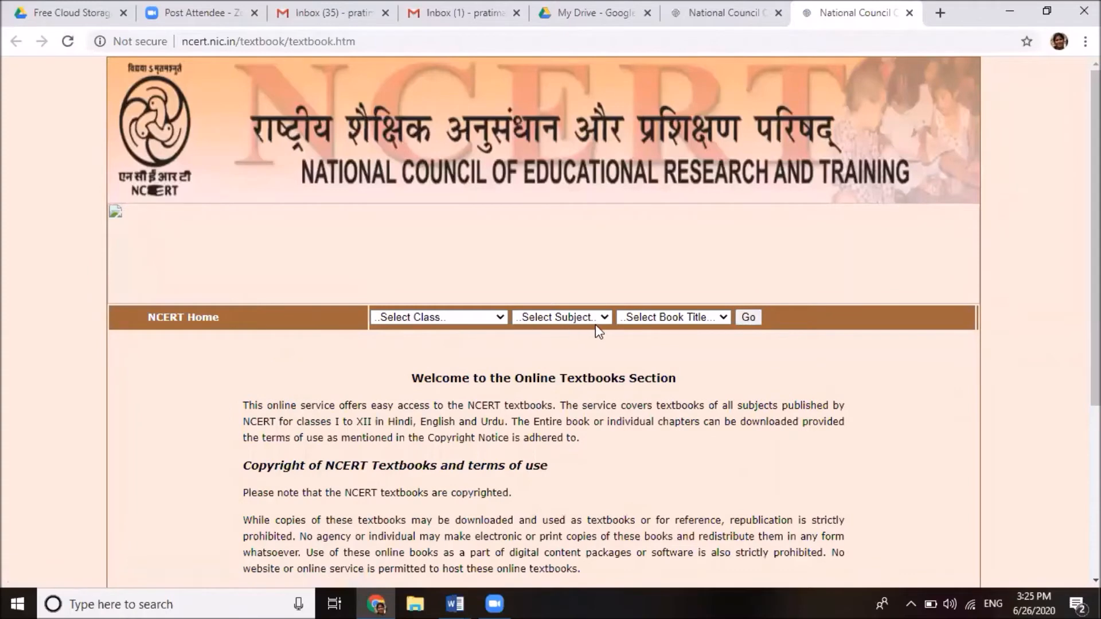
Load the Class X Hindi textbook Kritika from the class, subject and book-title lists
left_click(500, 319)
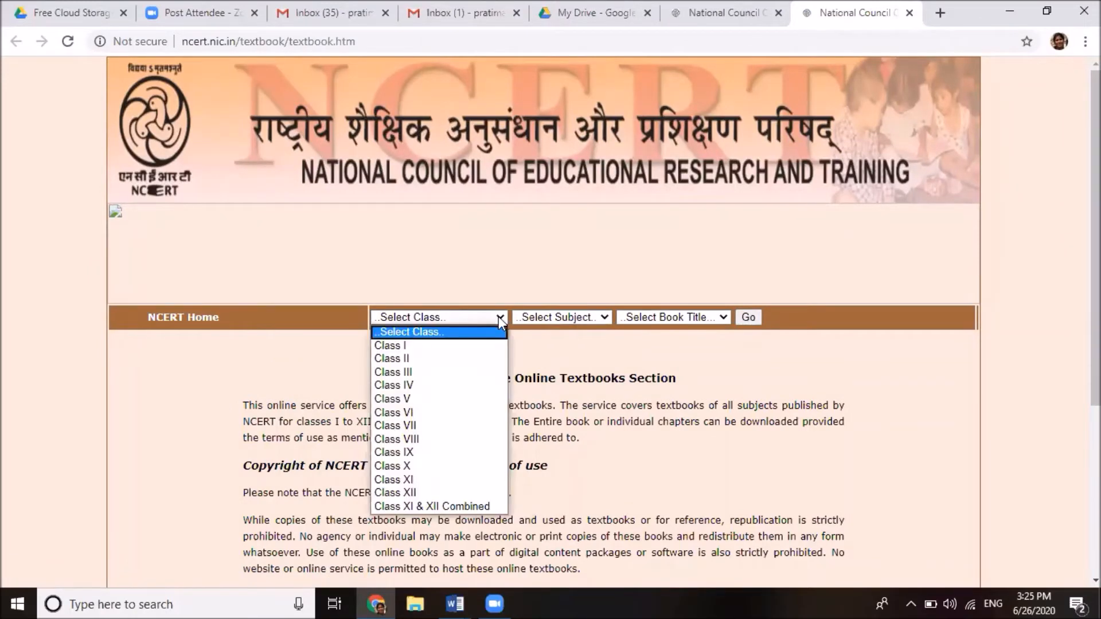
left_click(422, 465)
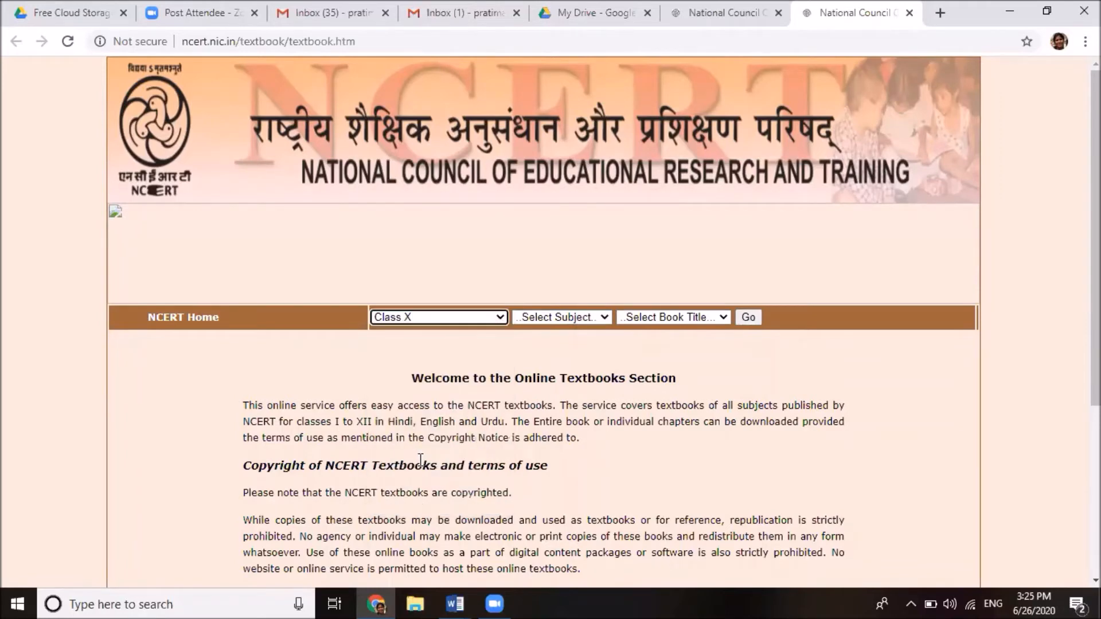
left_click(605, 317)
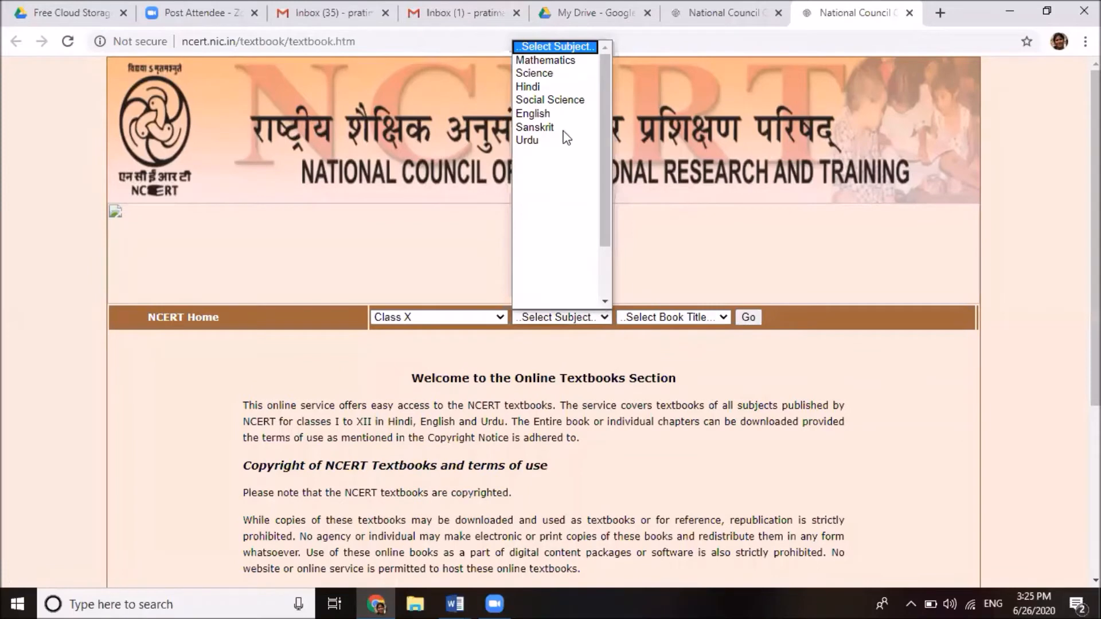
left_click(544, 87)
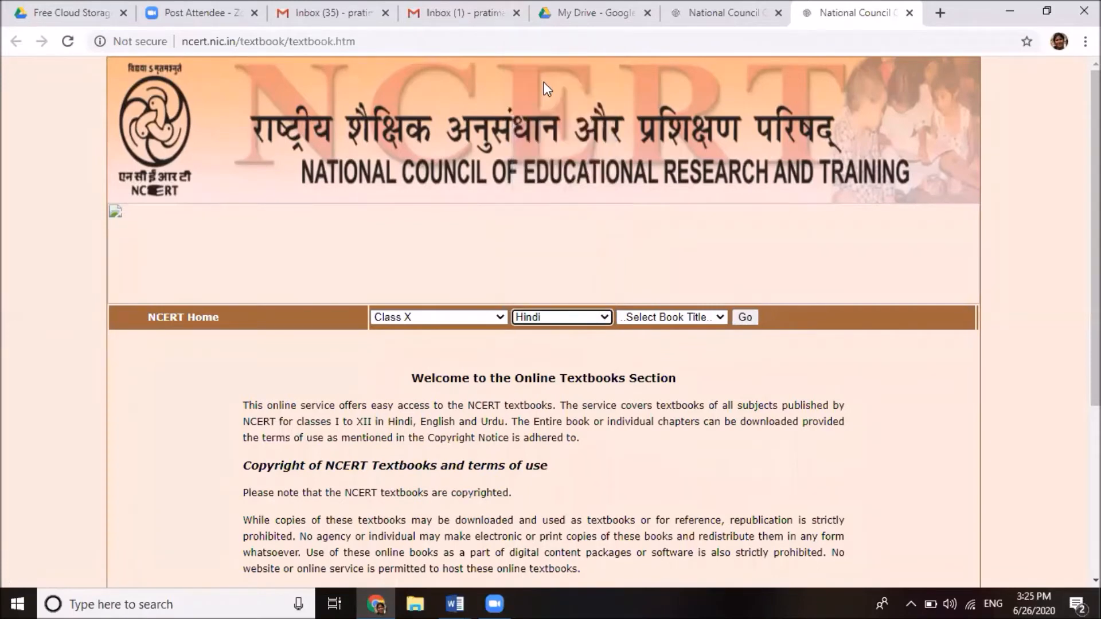
left_click(720, 317)
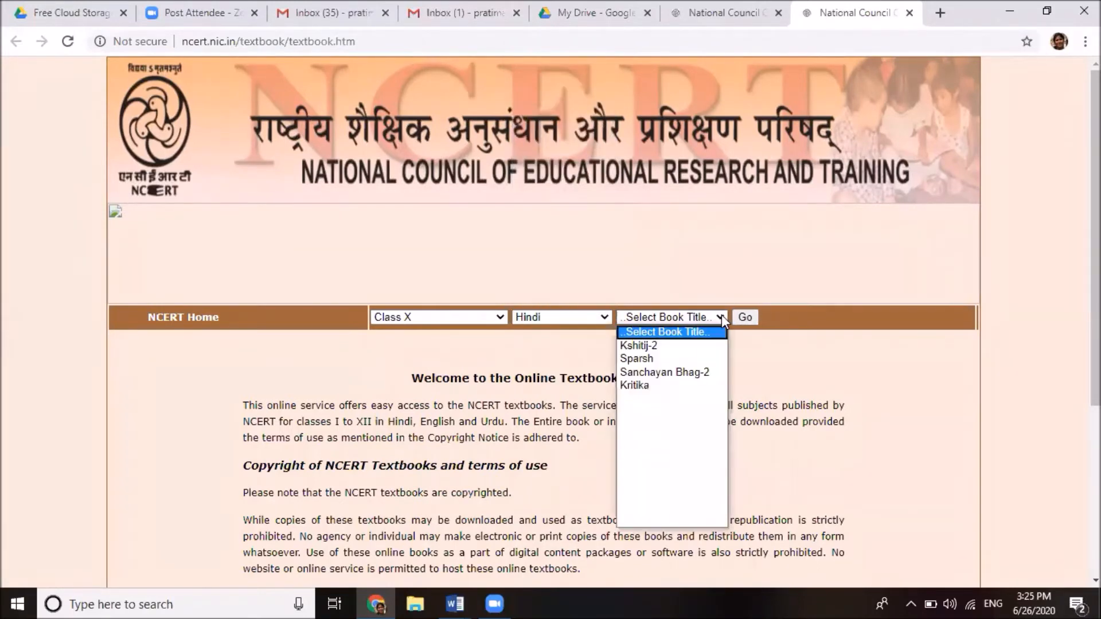
left_click(641, 387)
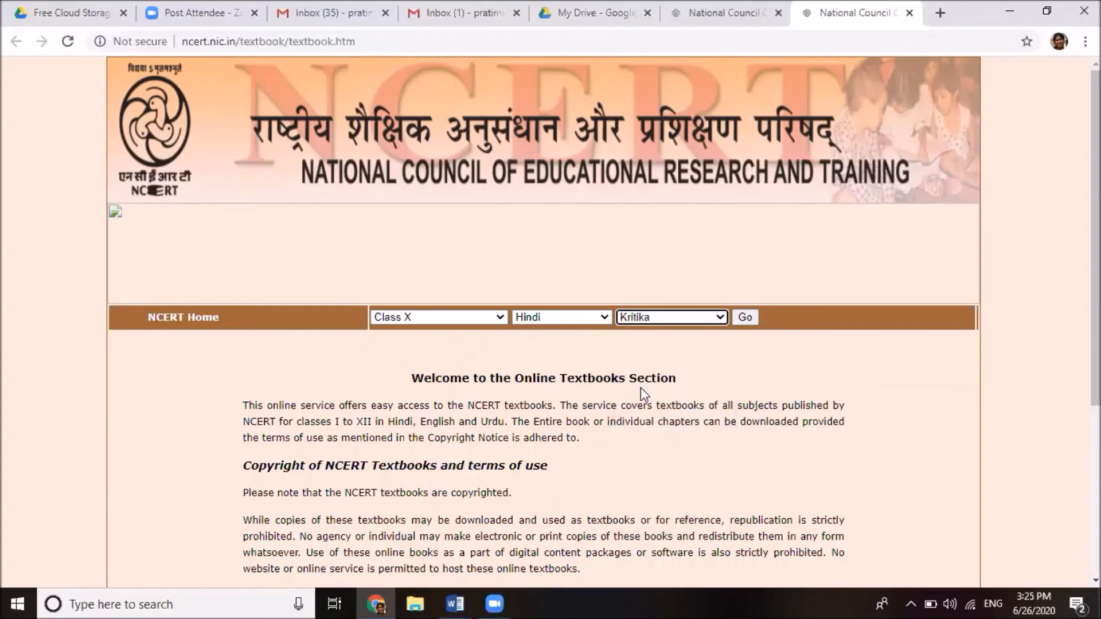
left_click(747, 317)
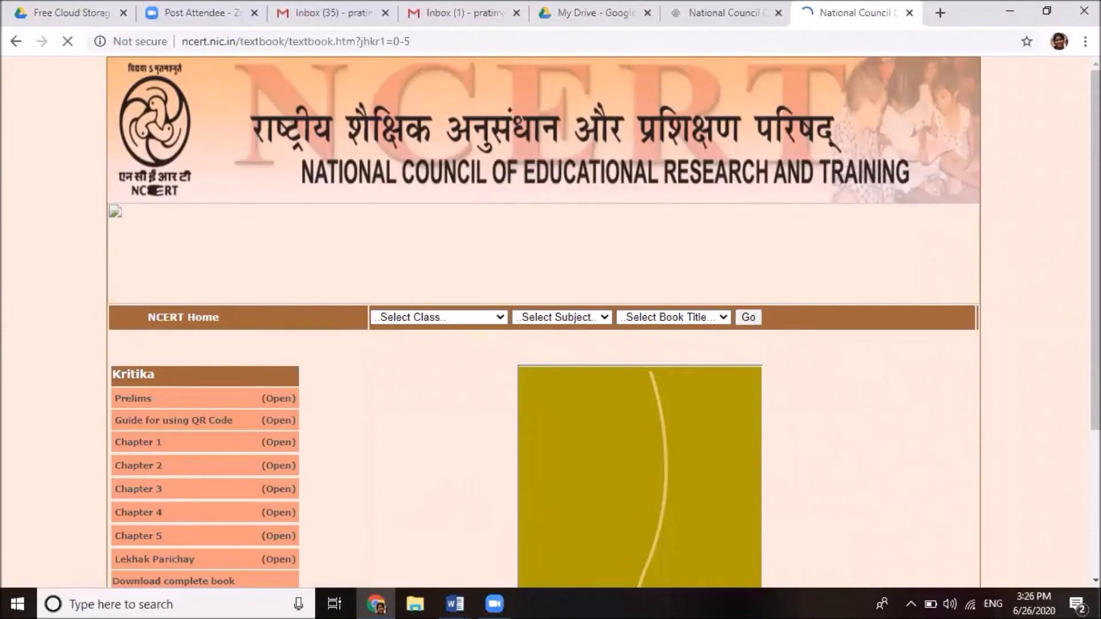
Scroll through Kritika Chapter 1 'माता का अँचल' in the PDF viewer and back up
scroll(543, 321, "down", 4)
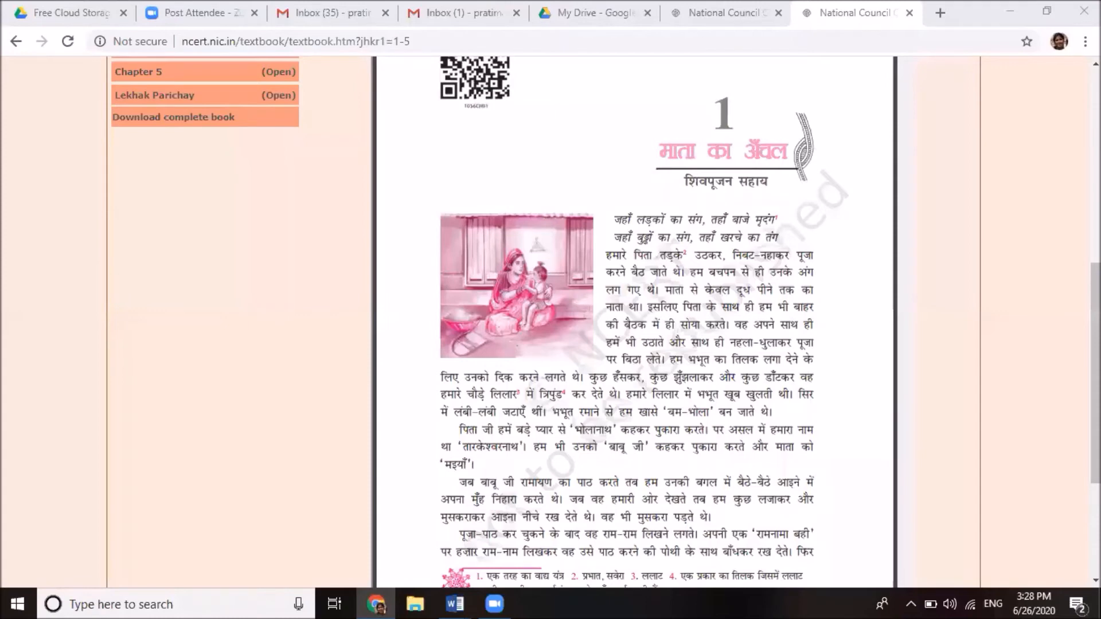
scroll(916, 410, "up", 8)
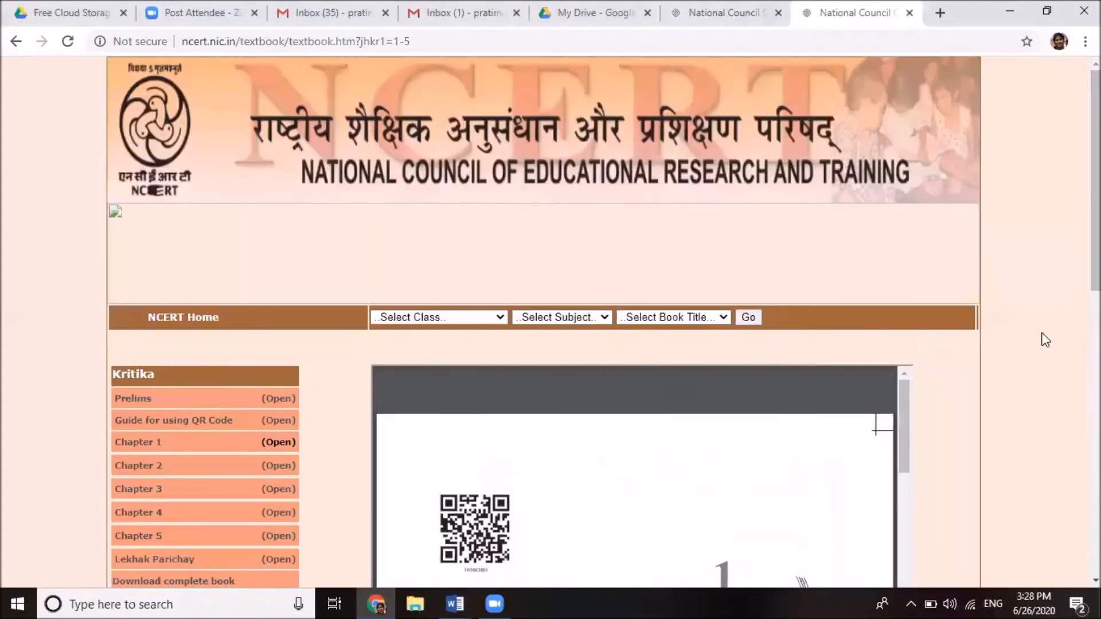
scroll(544, 313, "down", 8)
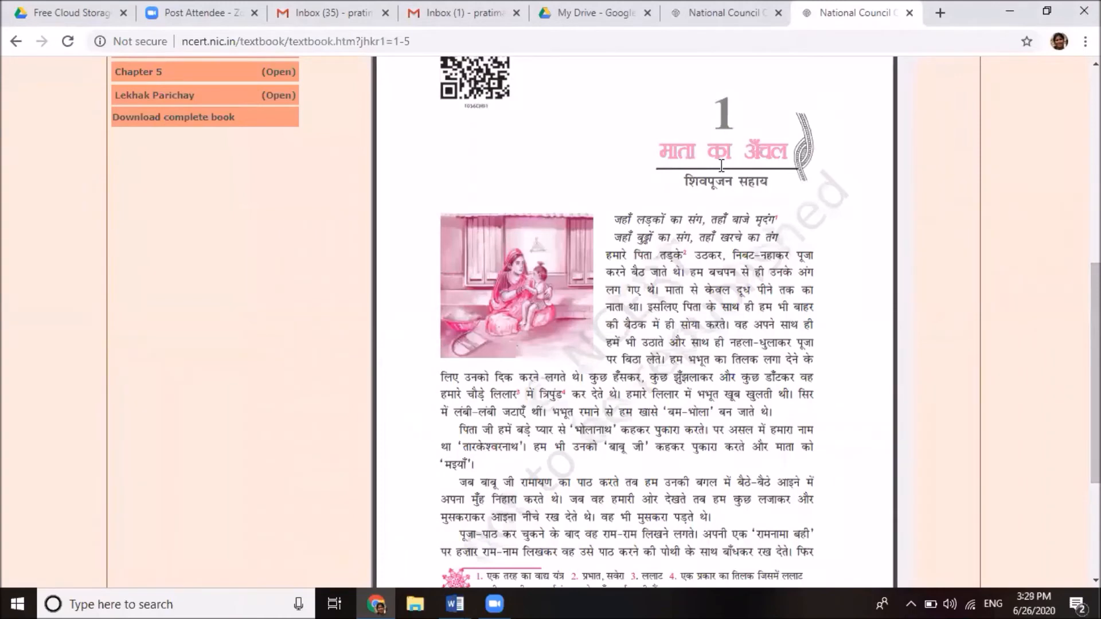
left_click(1095, 64)
left_click(1096, 63)
left_click(1096, 63)
left_click(1095, 63)
left_click(1095, 63)
left_click(1095, 64)
mouse_move(704, 160)
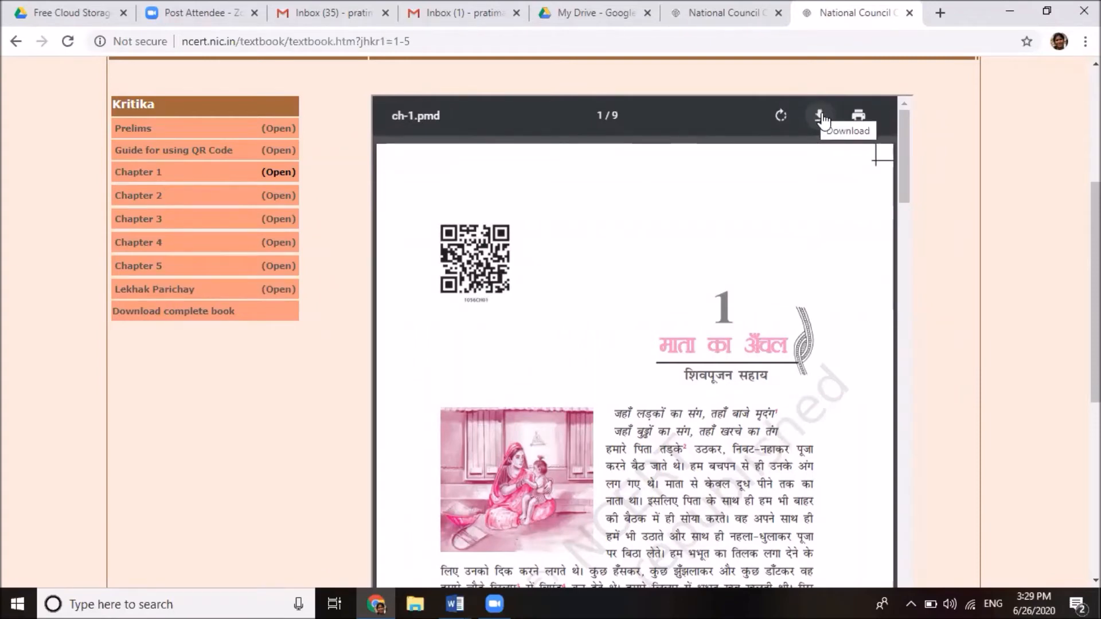
Save Chapter 1 into Downloads as jhkr101.pdf and close the textbook tab
left_click(821, 117)
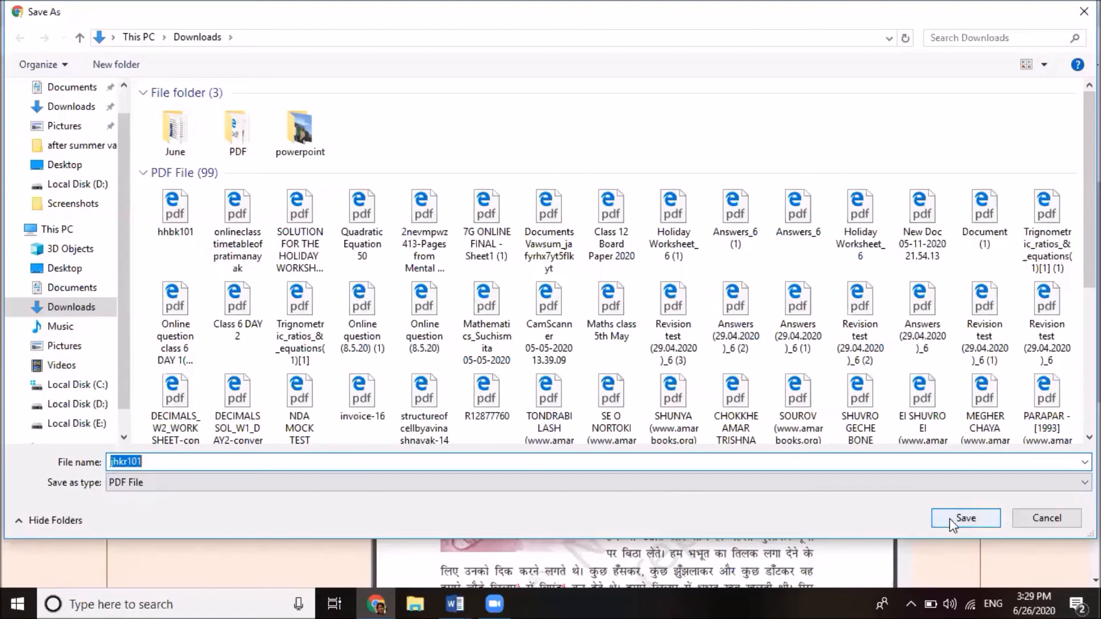
left_click(965, 519)
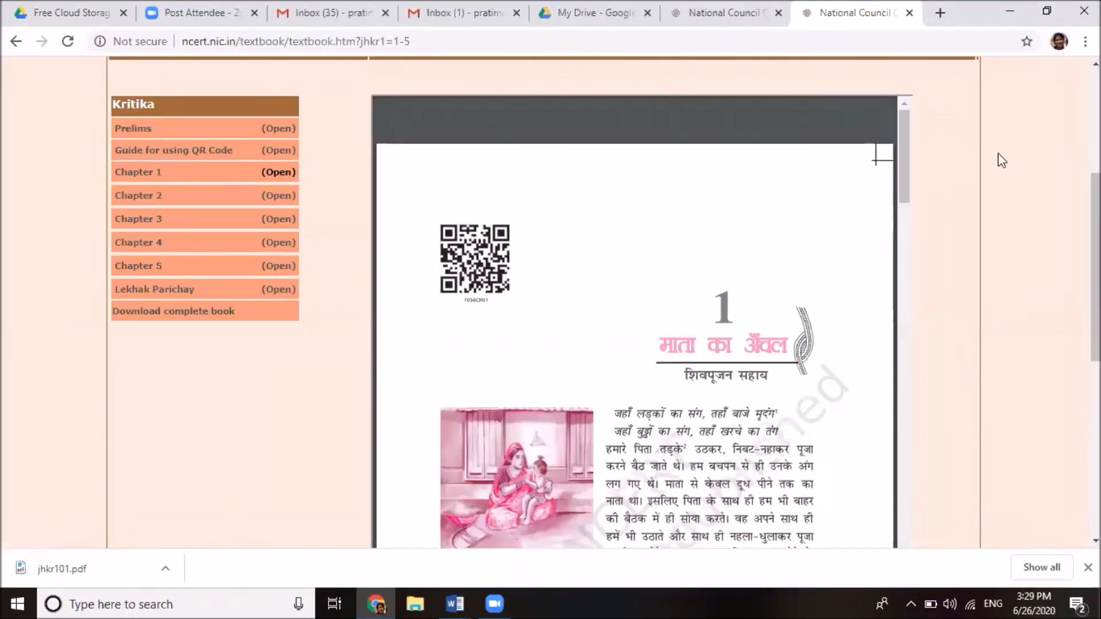
left_click(910, 14)
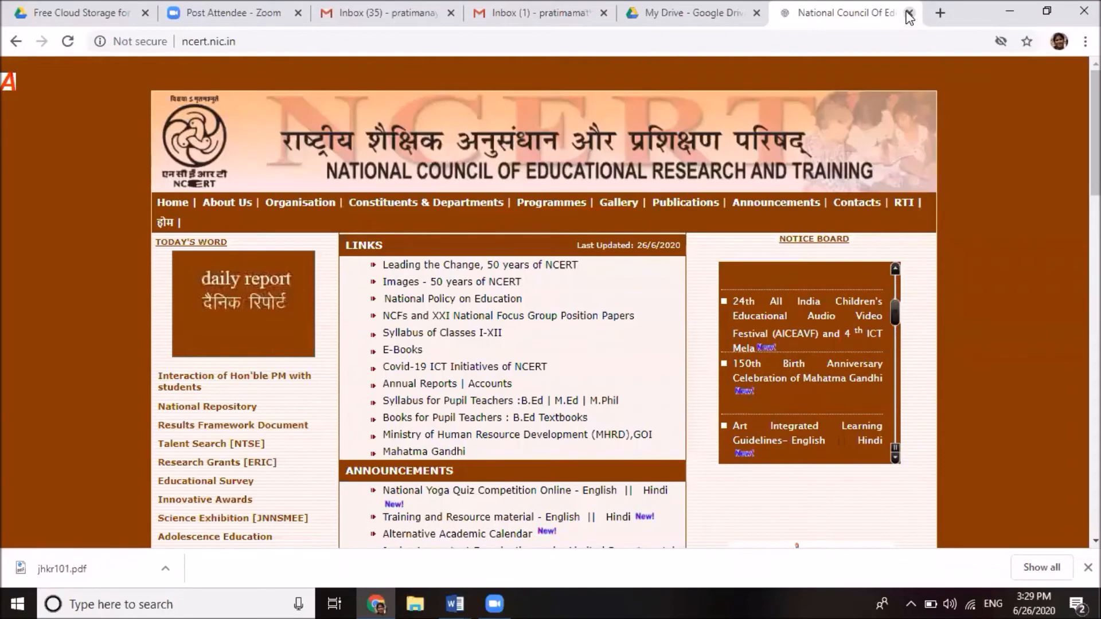
Close the NCERT home page tab
left_click(910, 14)
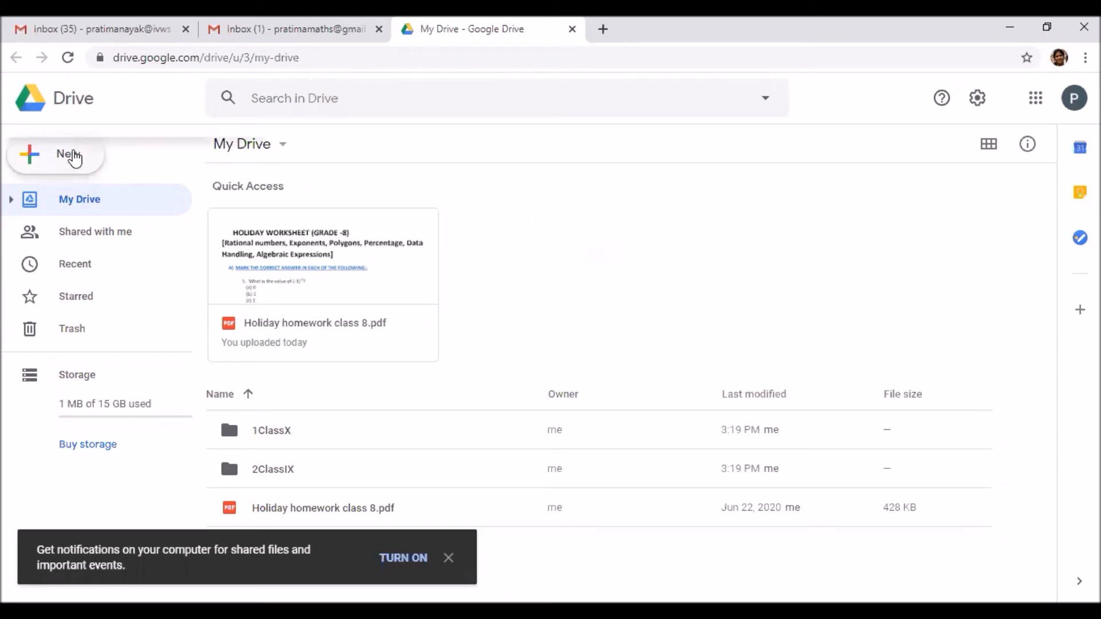
Upload jhkr101.pdf from the Downloads folder into My Drive
left_click(73, 157)
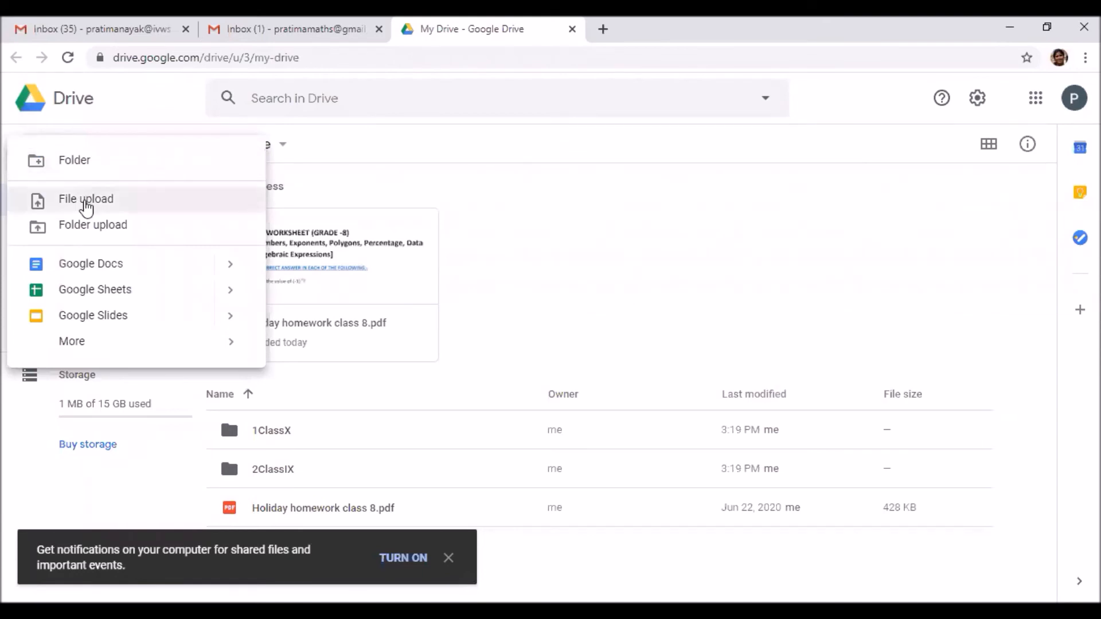
left_click(86, 207)
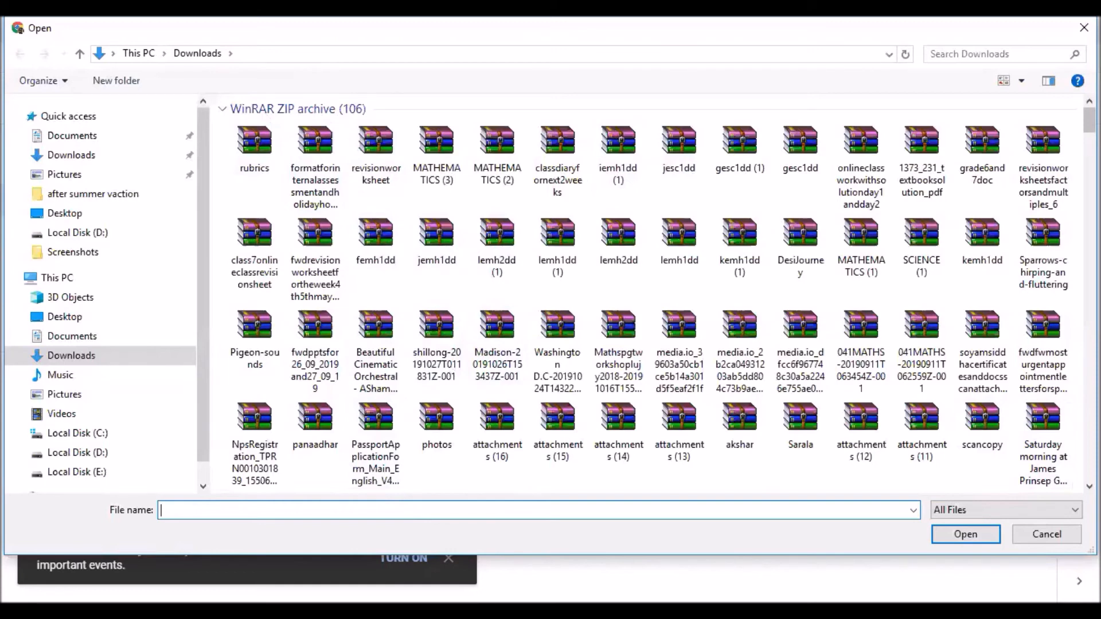
scroll(656, 296, "down", 5)
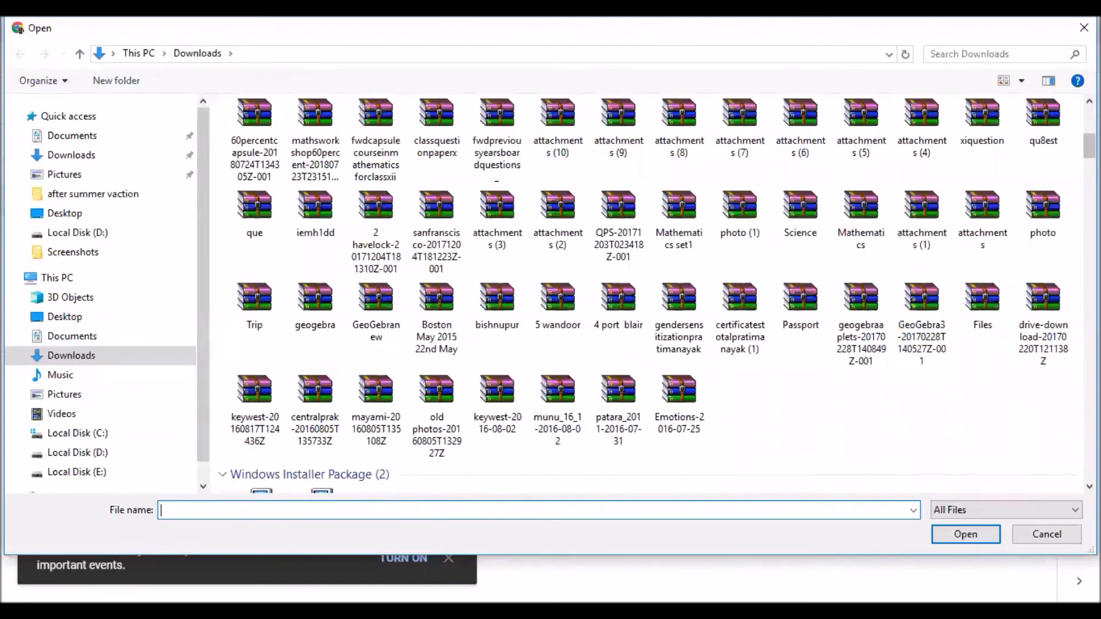
scroll(656, 296, "down", 5)
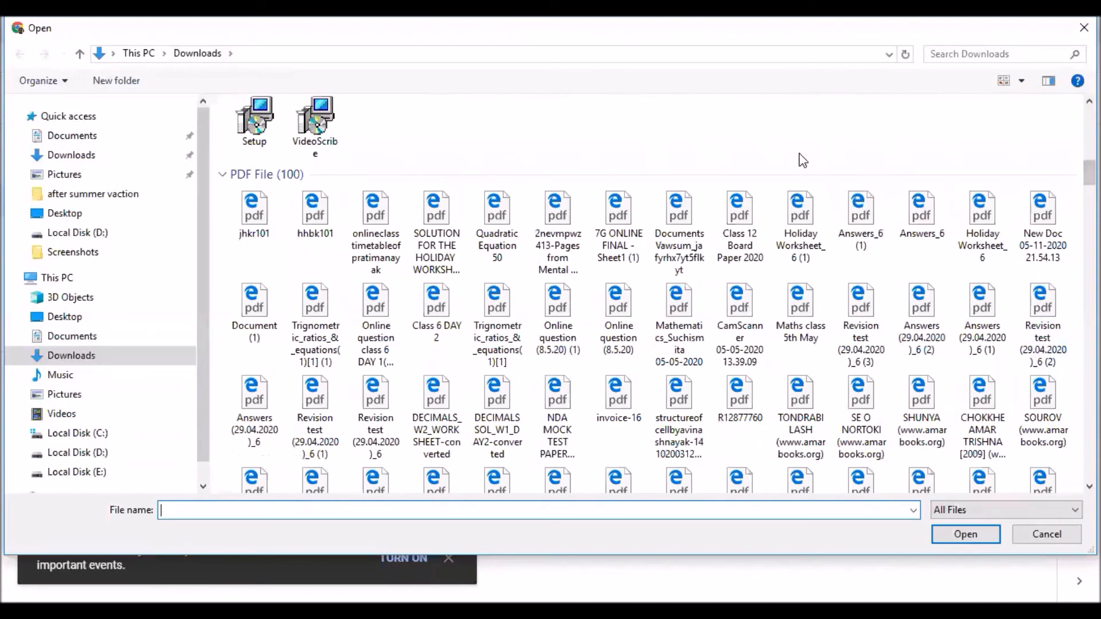
left_click(251, 213)
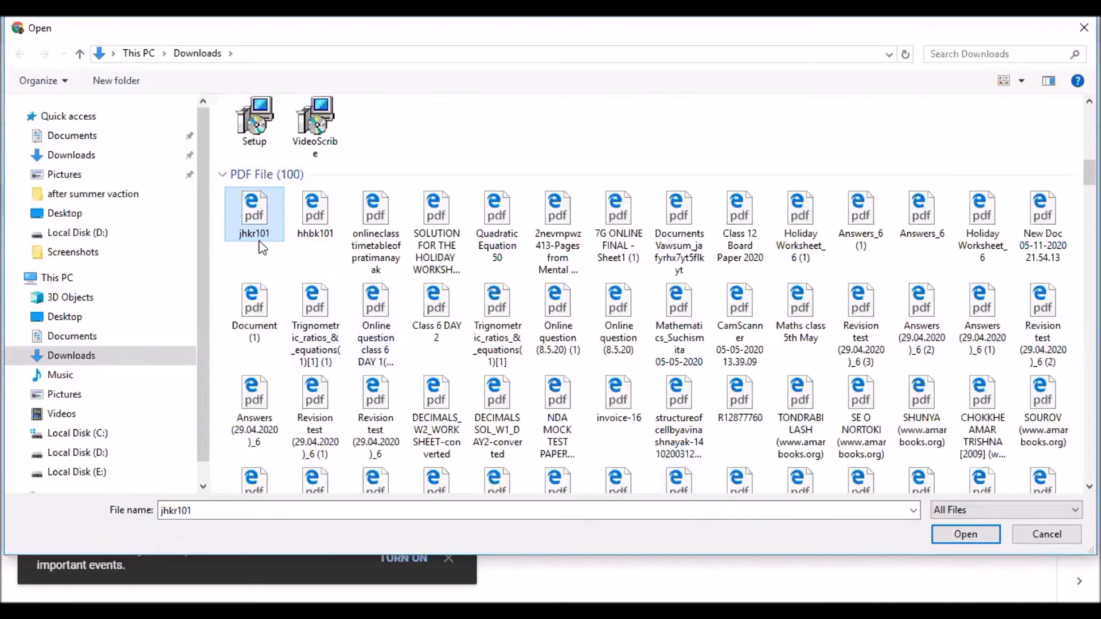
left_click(953, 541)
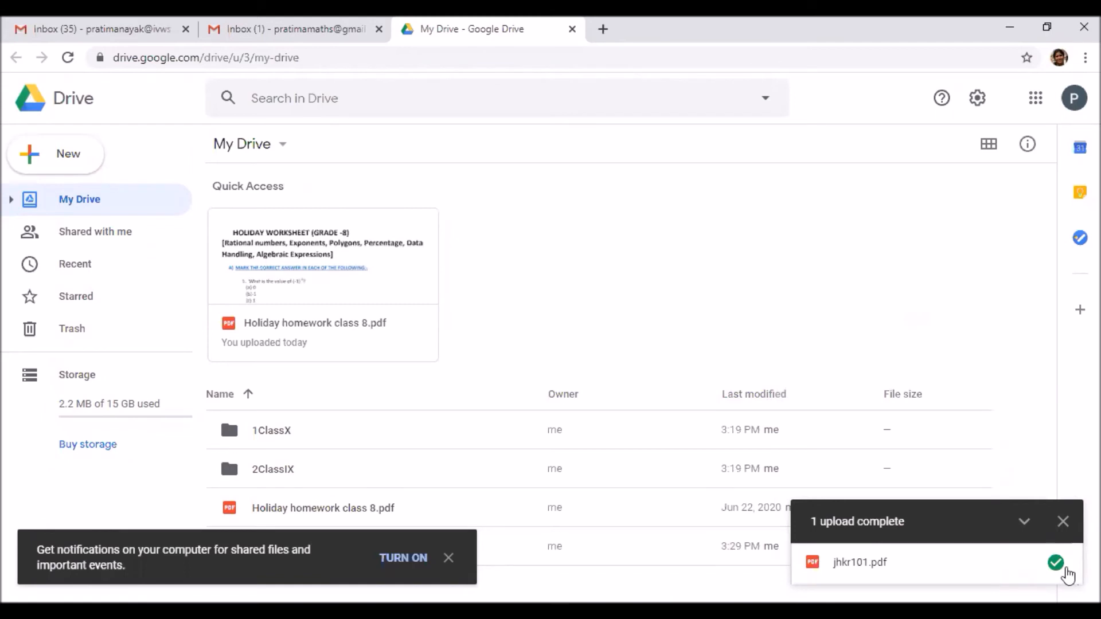
Dismiss the desktop notifications prompt and right-click jhkr101.pdf for its actions menu
mouse_move(1067, 574)
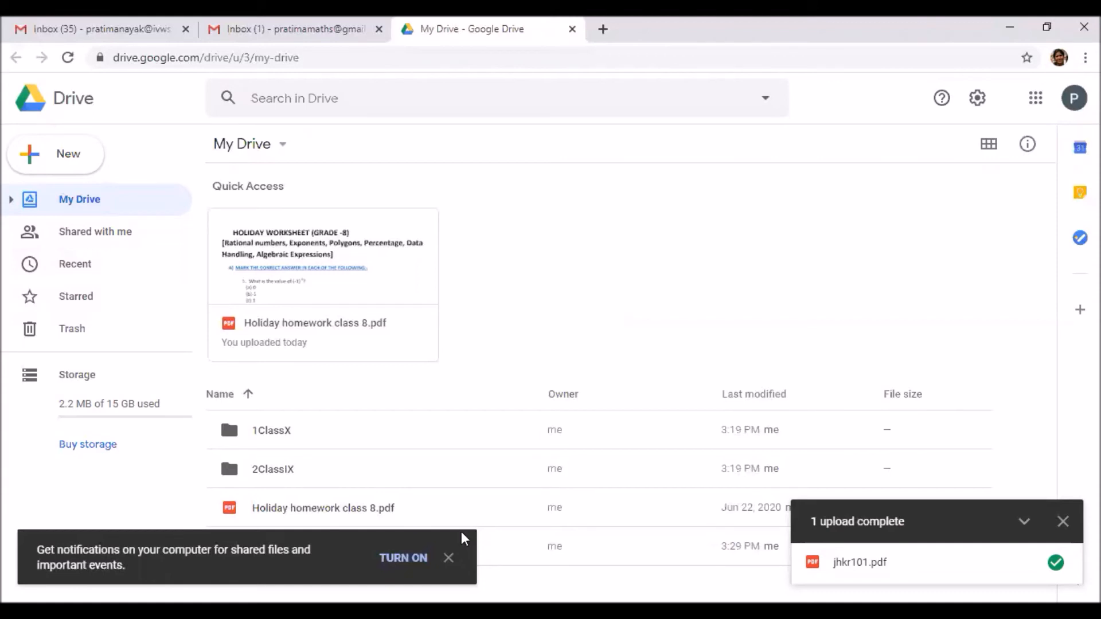
left_click(452, 559)
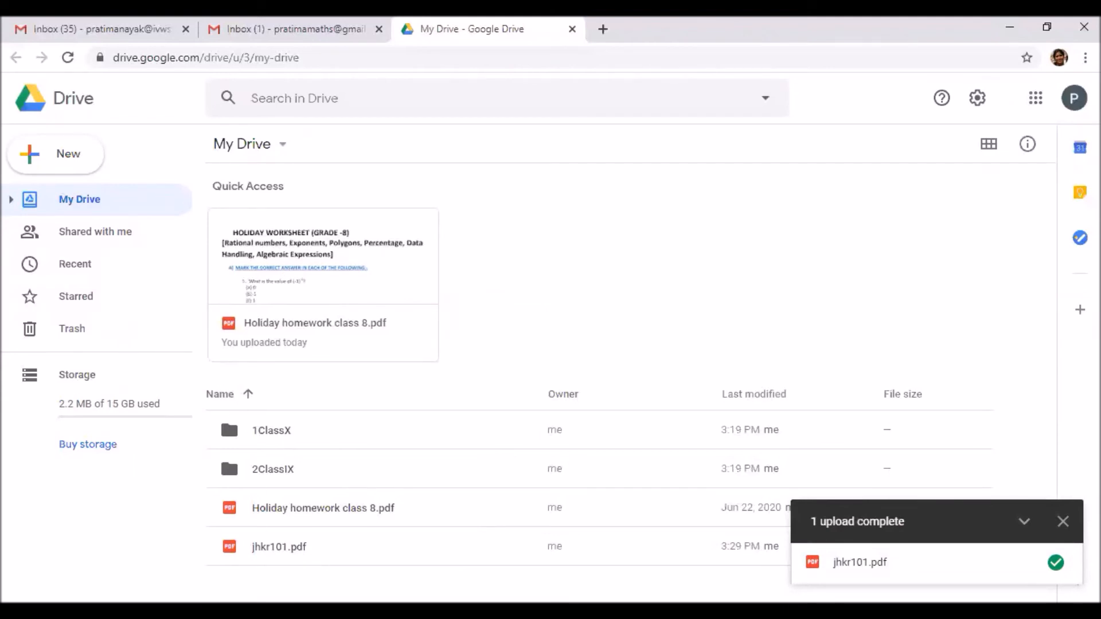
right_click(254, 554)
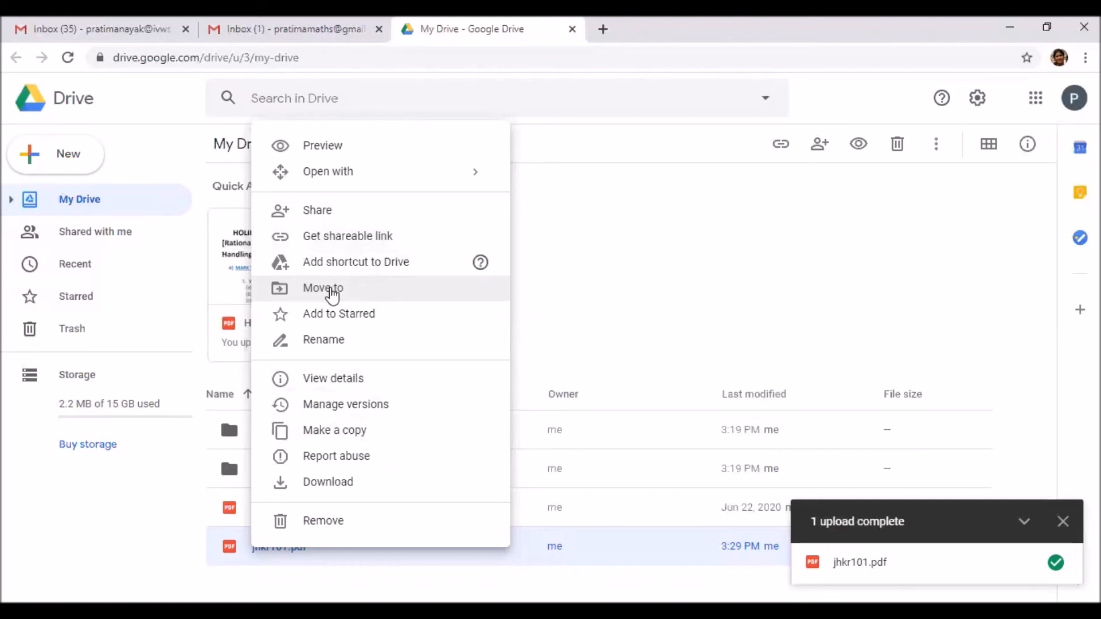
Move jhkr101.pdf from My Drive into the 1ClassX folder and dismiss the confirmation
key("Escape")
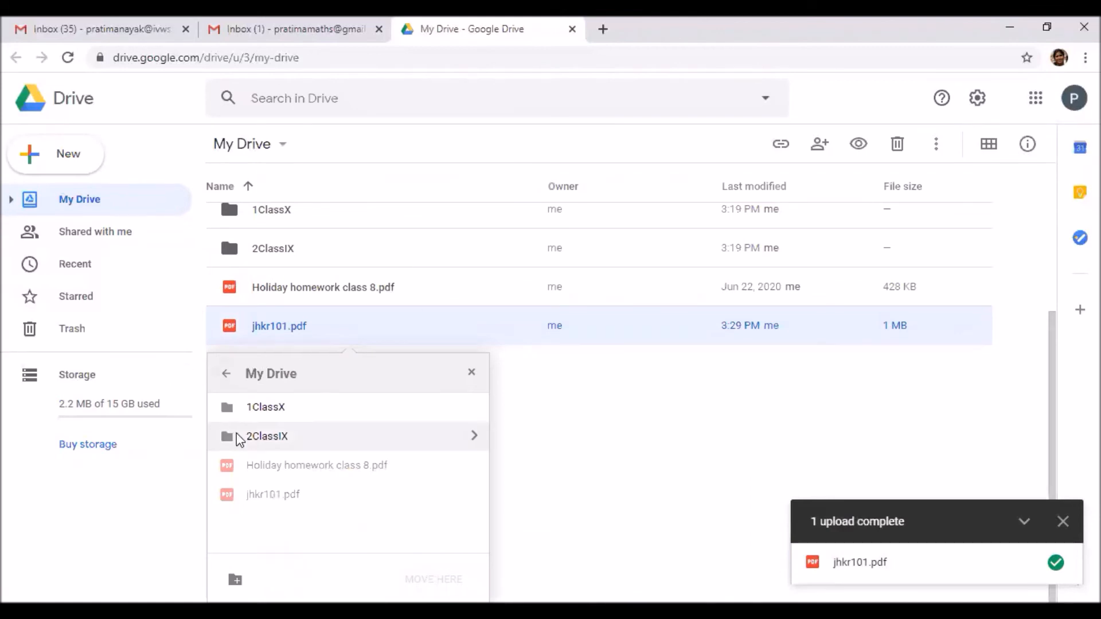
left_click(269, 408)
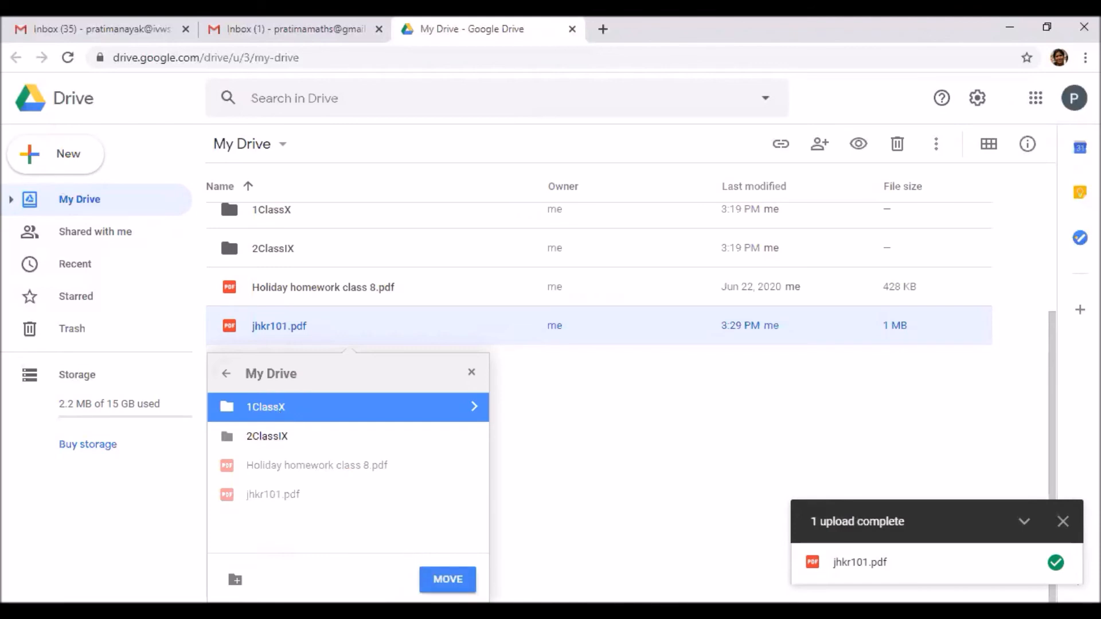
left_click(447, 579)
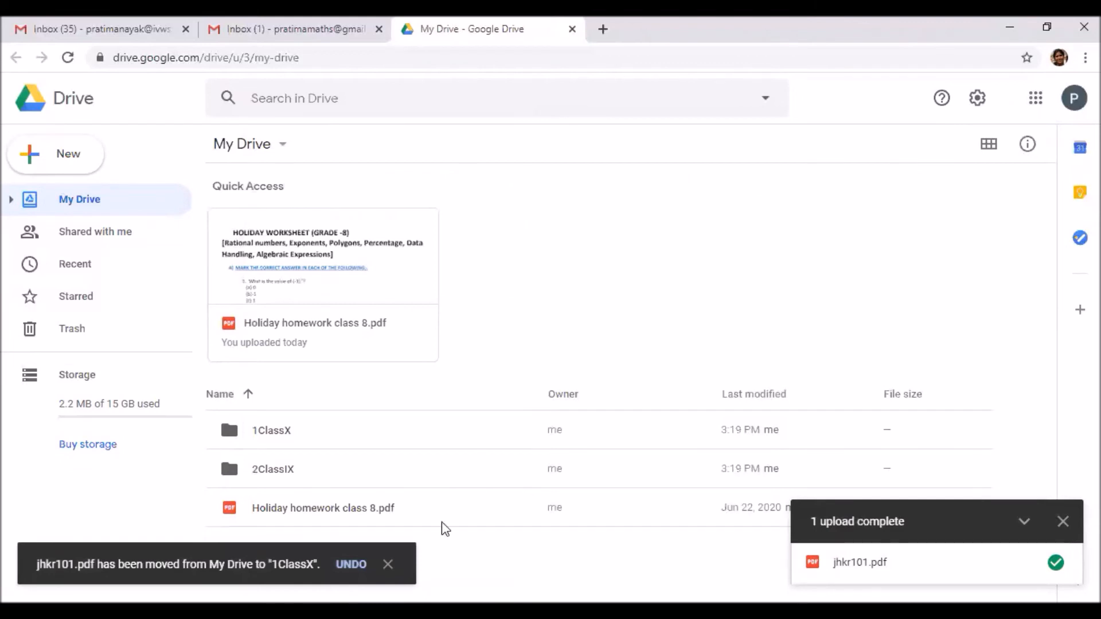
left_click(387, 566)
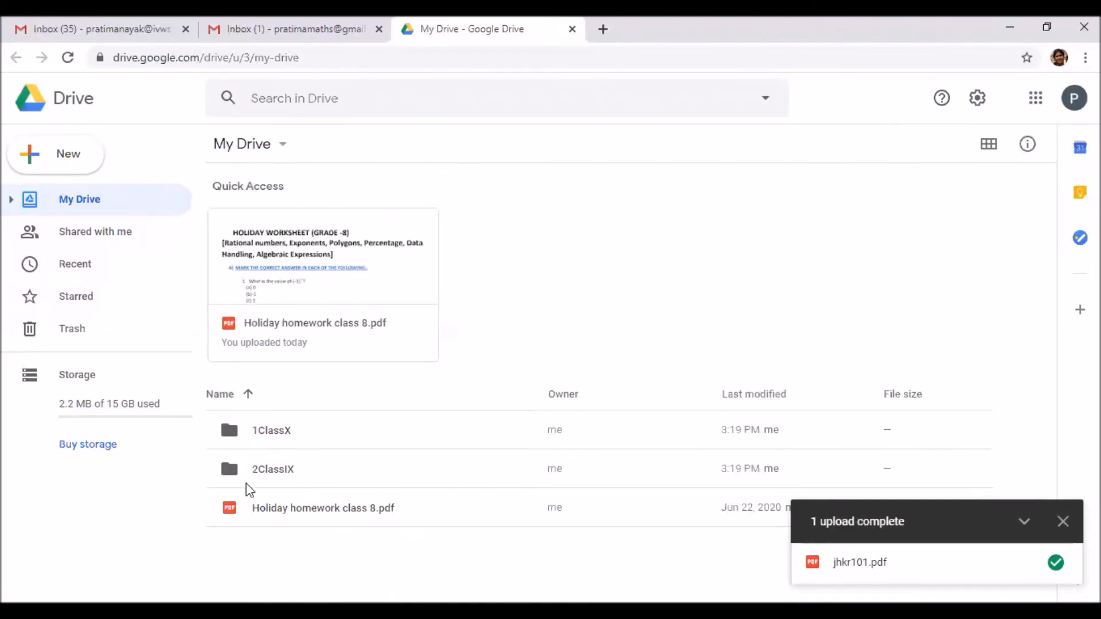
Open the 1ClassX folder, preview jhkr101.pdf there alongside SectionA and SectionB, then close the preview
double_click(232, 438)
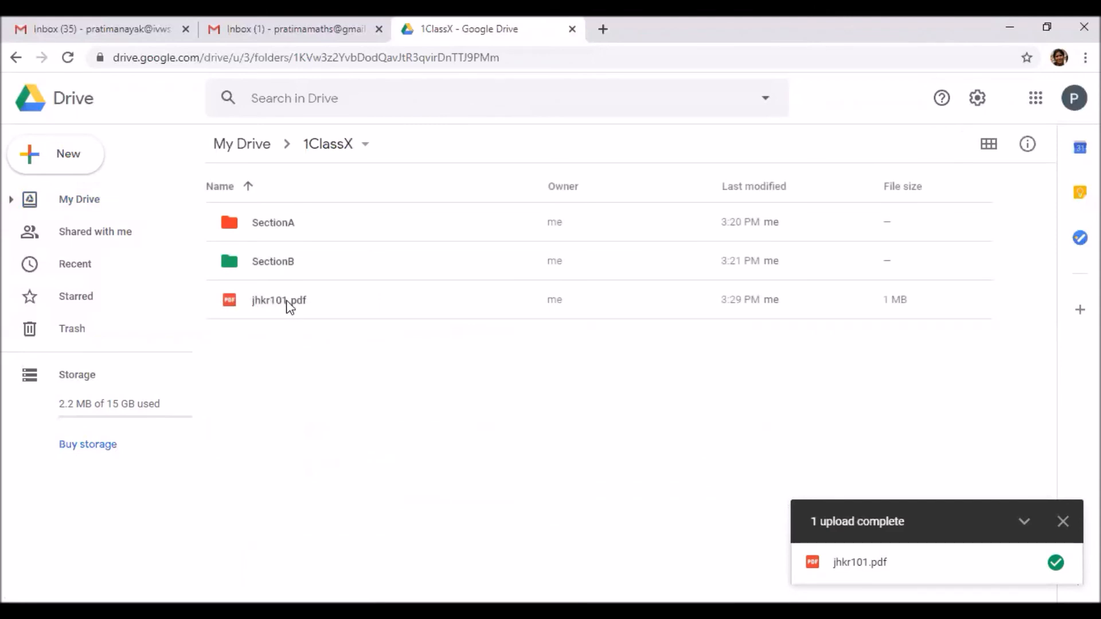
double_click(253, 297)
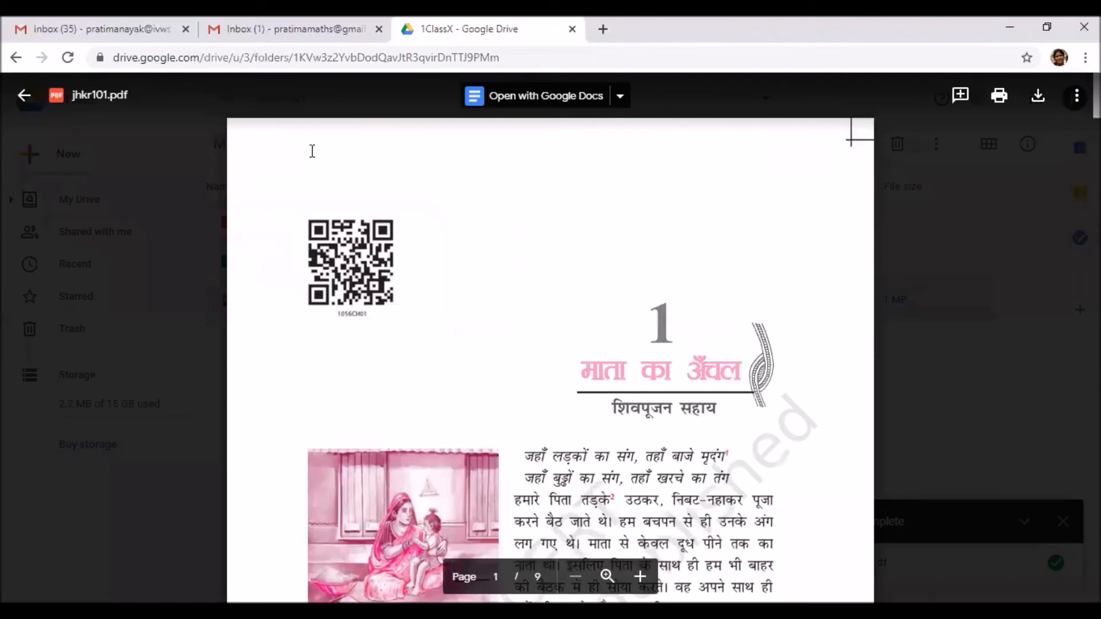
left_click(22, 98)
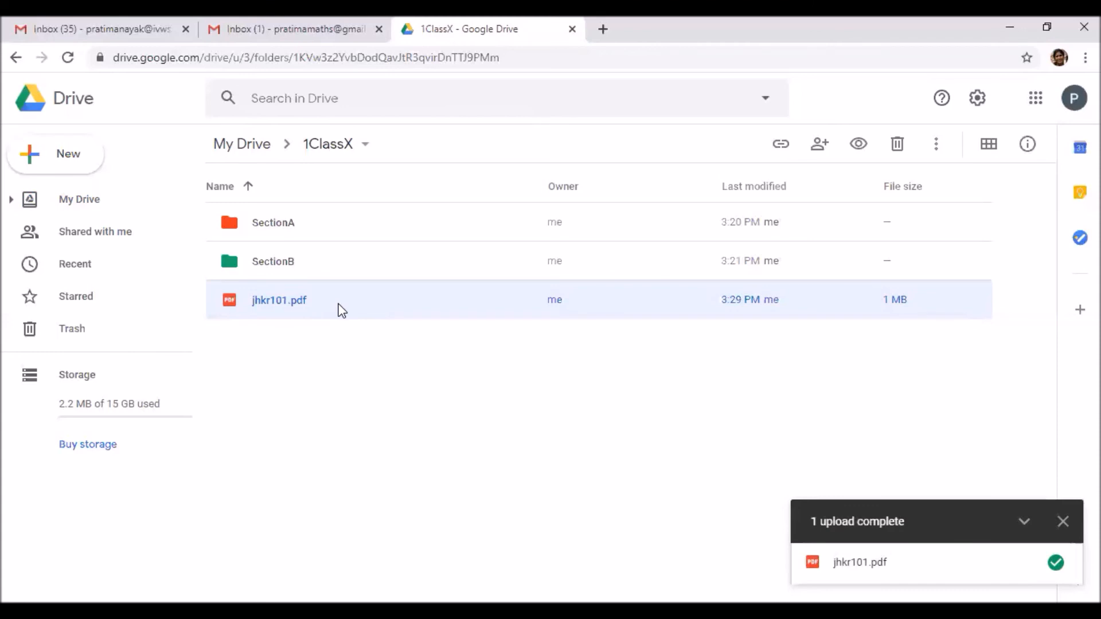
Copy jhkr101.pdf's Restricted shareable link from the sharing dialog, then close the dialog
right_click(285, 303)
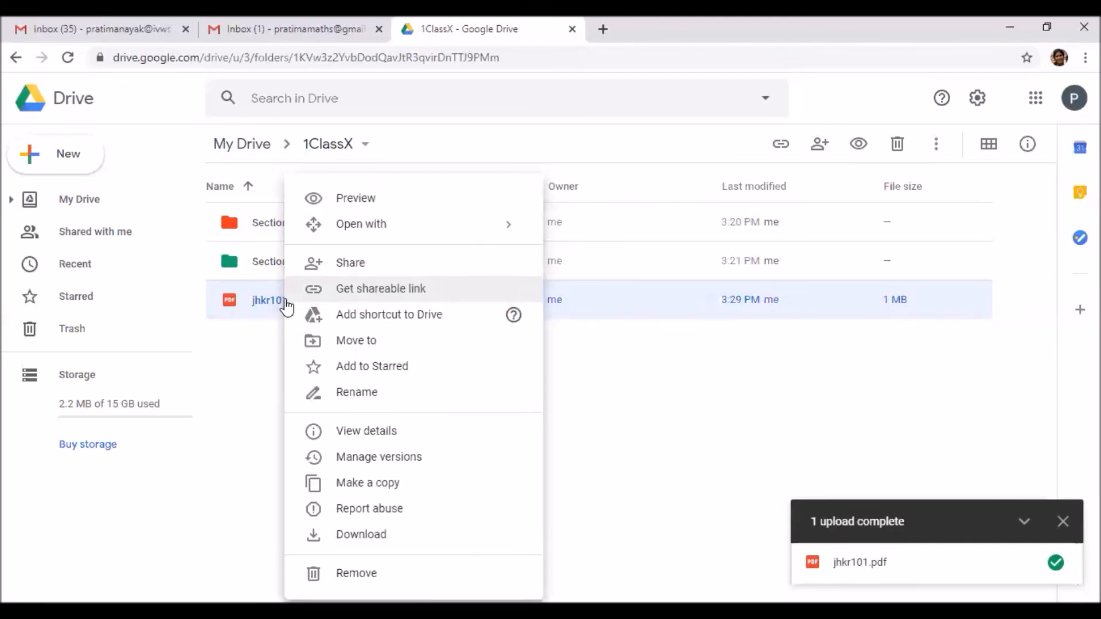
left_click(401, 290)
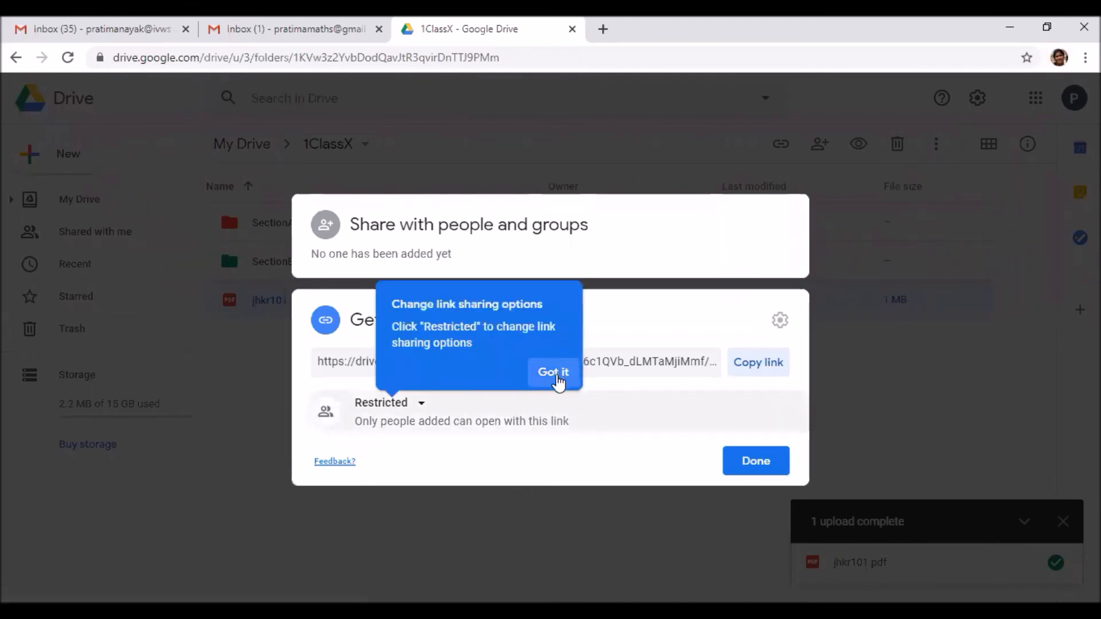
left_click(559, 376)
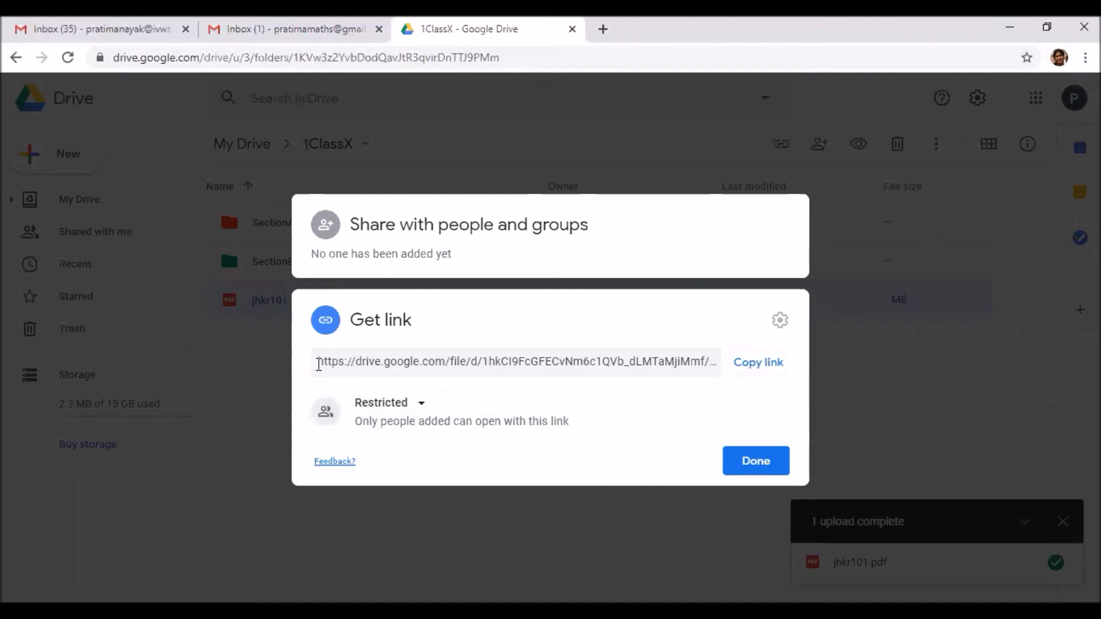
left_click(320, 361)
left_click_drag(708, 362, 795, 362)
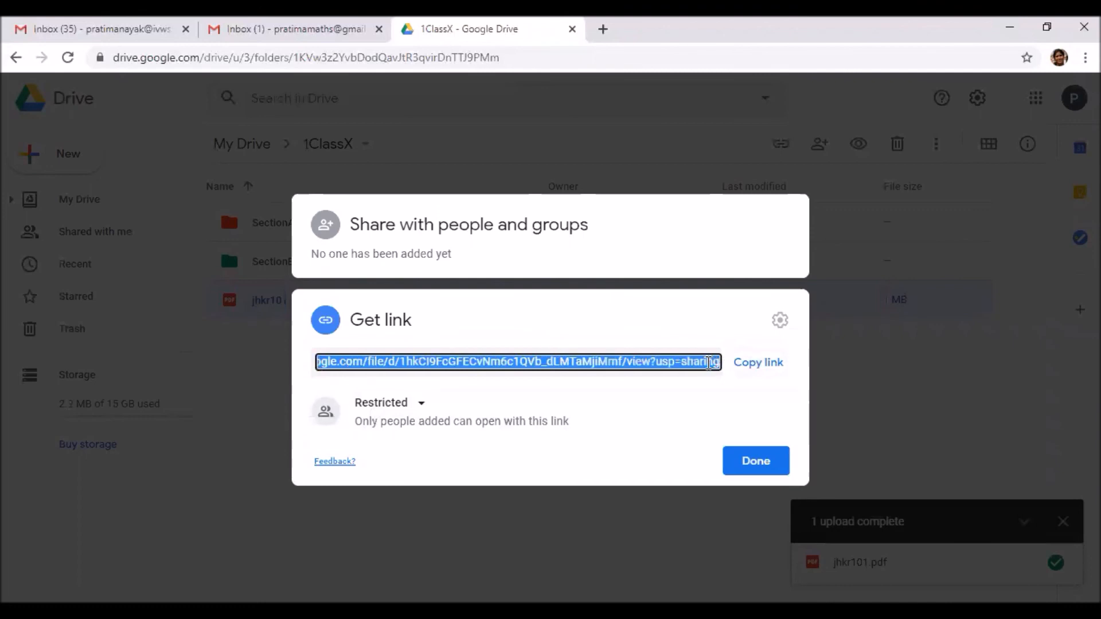
right_click(651, 363)
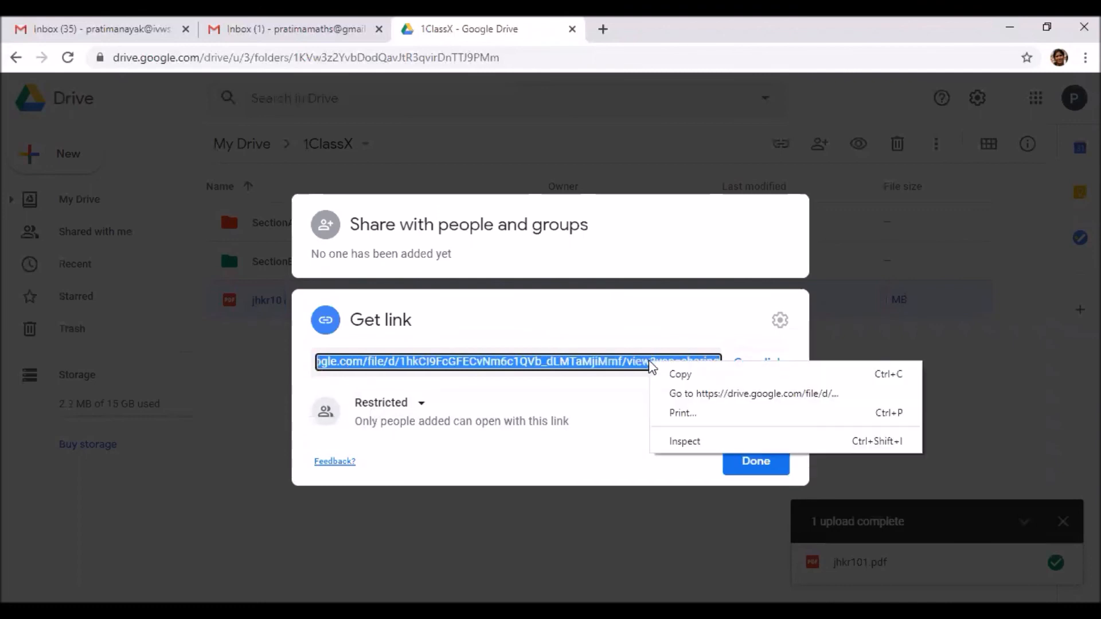
left_click(675, 378)
left_click(758, 464)
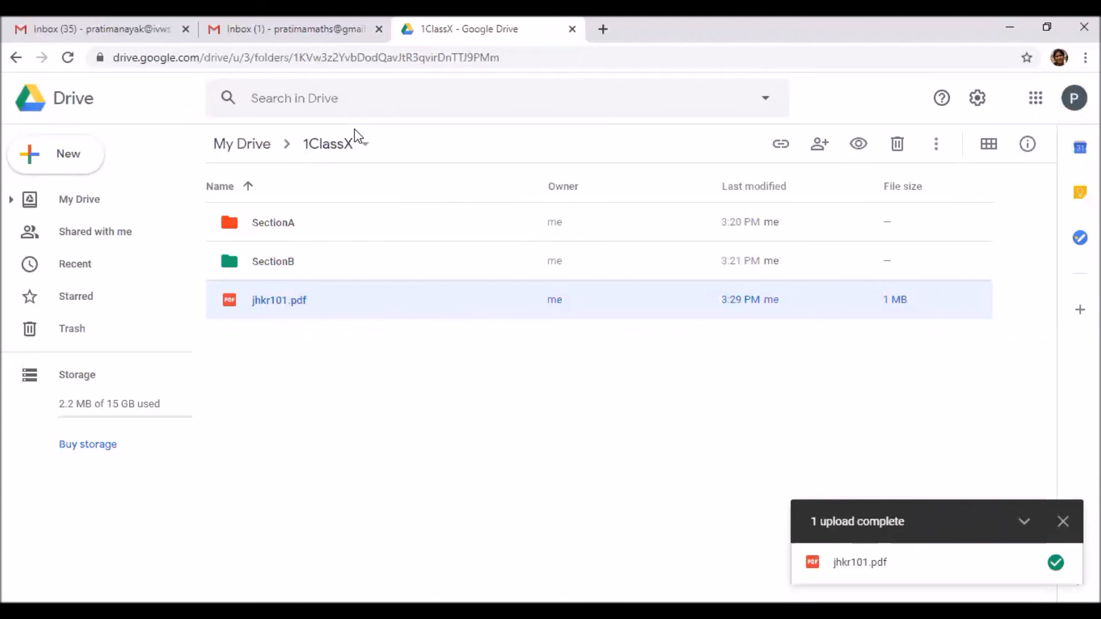
Compose a Gmail message to the suggested recipient with subject 'Chapter1' and the pasted jhkr101.pdf share link
left_click(291, 29)
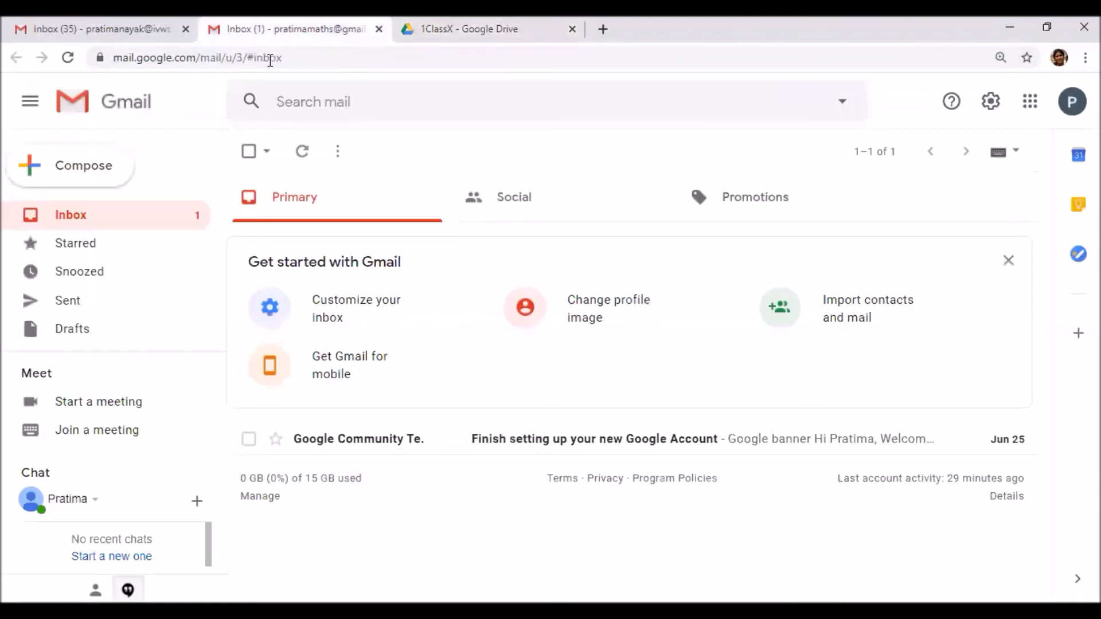
left_click(102, 172)
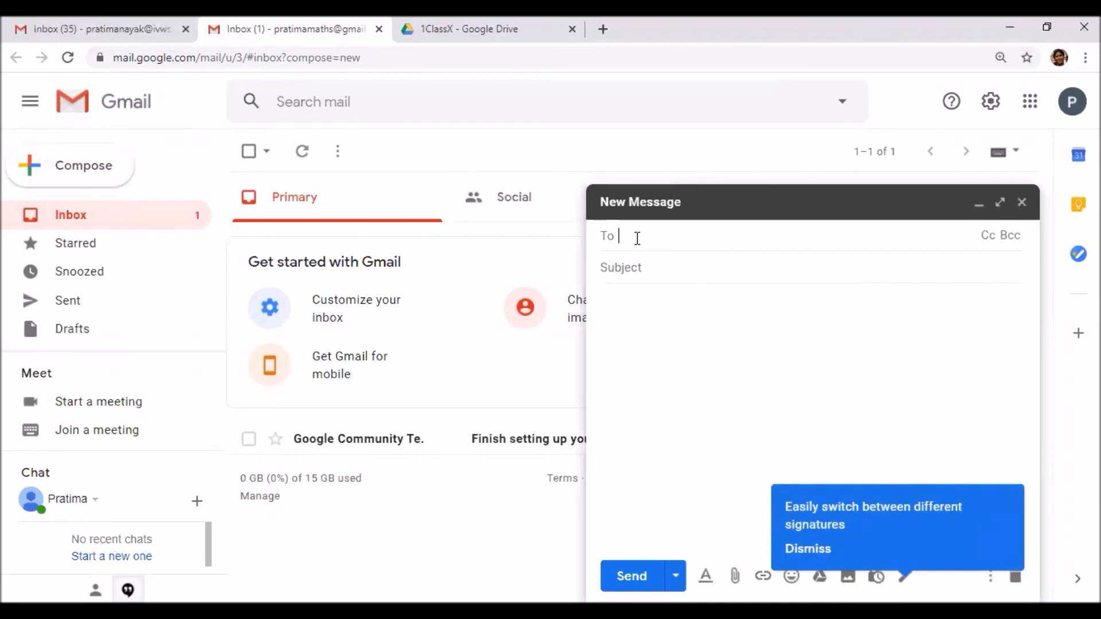
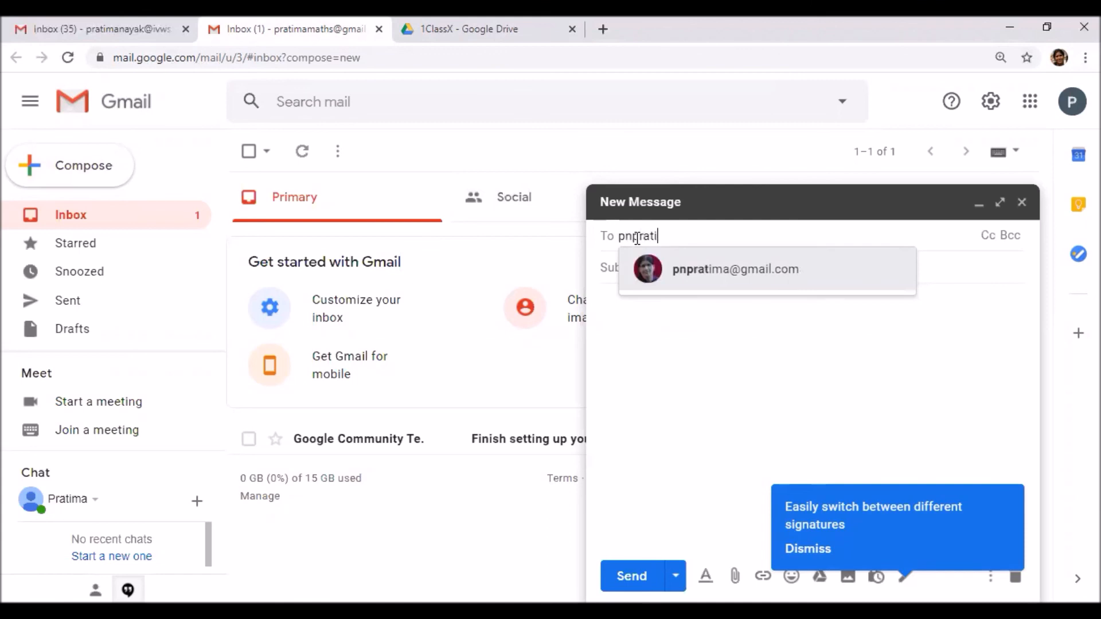
left_click(720, 277)
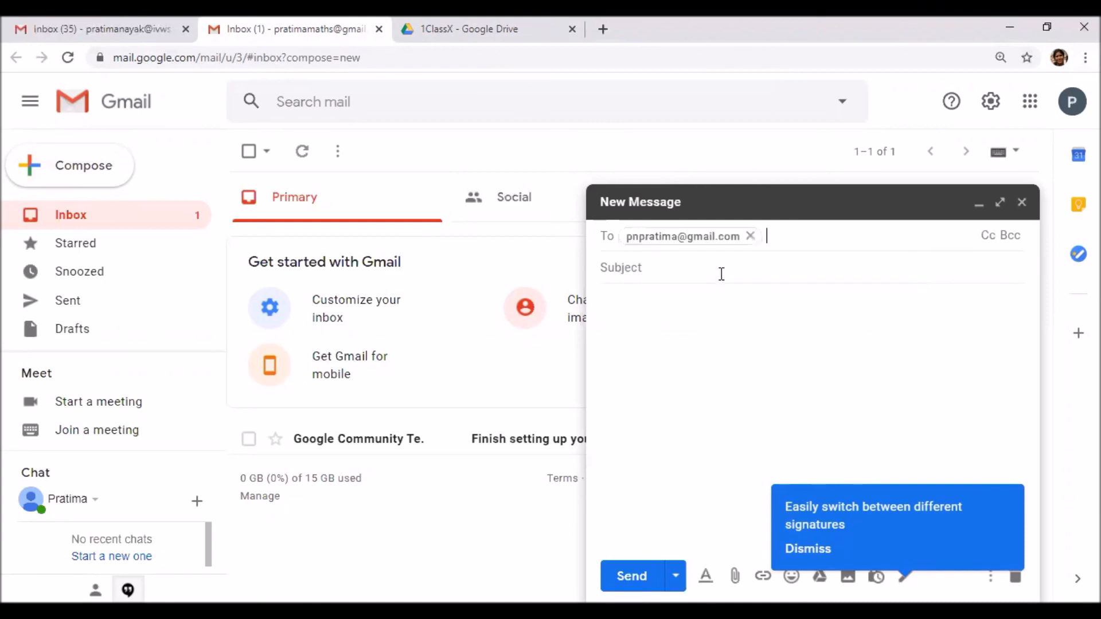
left_click(627, 274)
type("Ch")
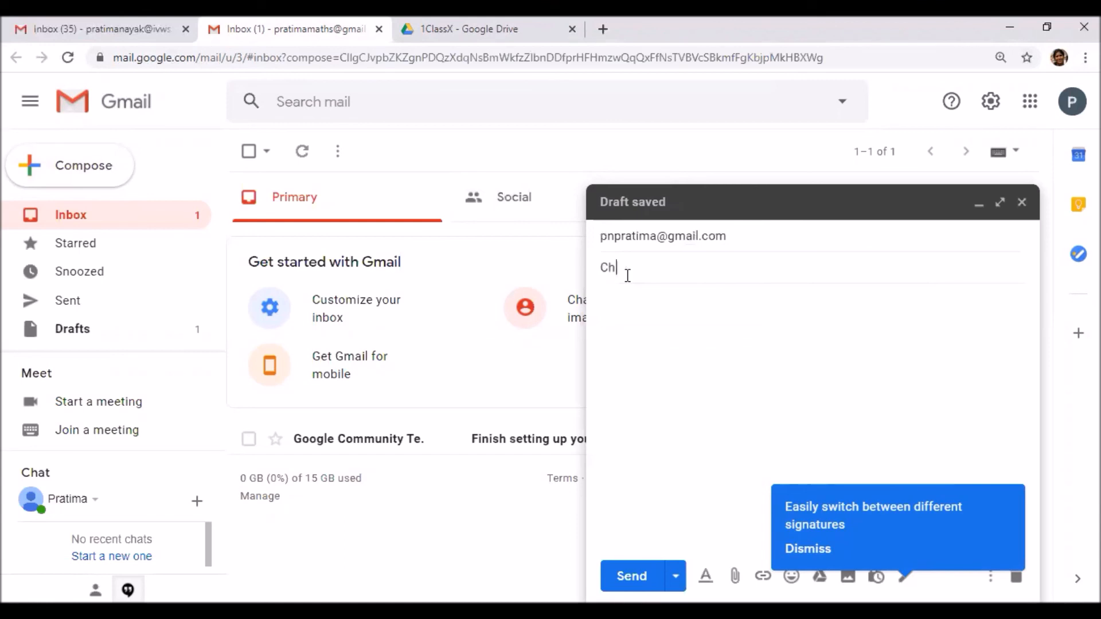
type("apter1")
left_click(632, 297)
key("ctrl+v")
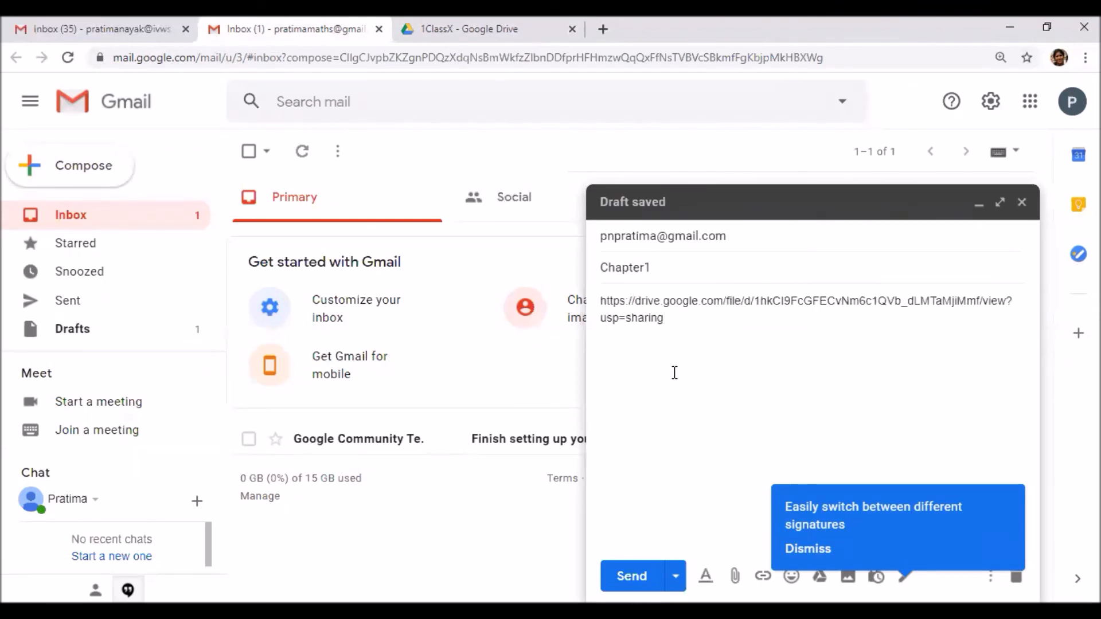
key("Return")
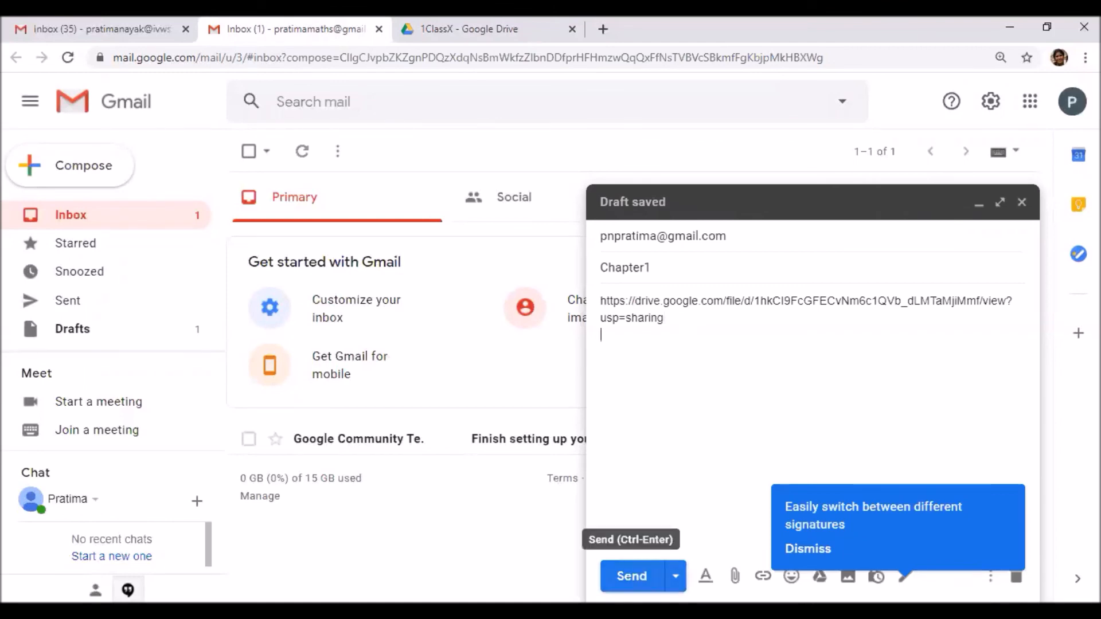
Send the Chapter1 email, turning on link sharing so anyone with the link can view jhkr101.pdf
left_click(632, 576)
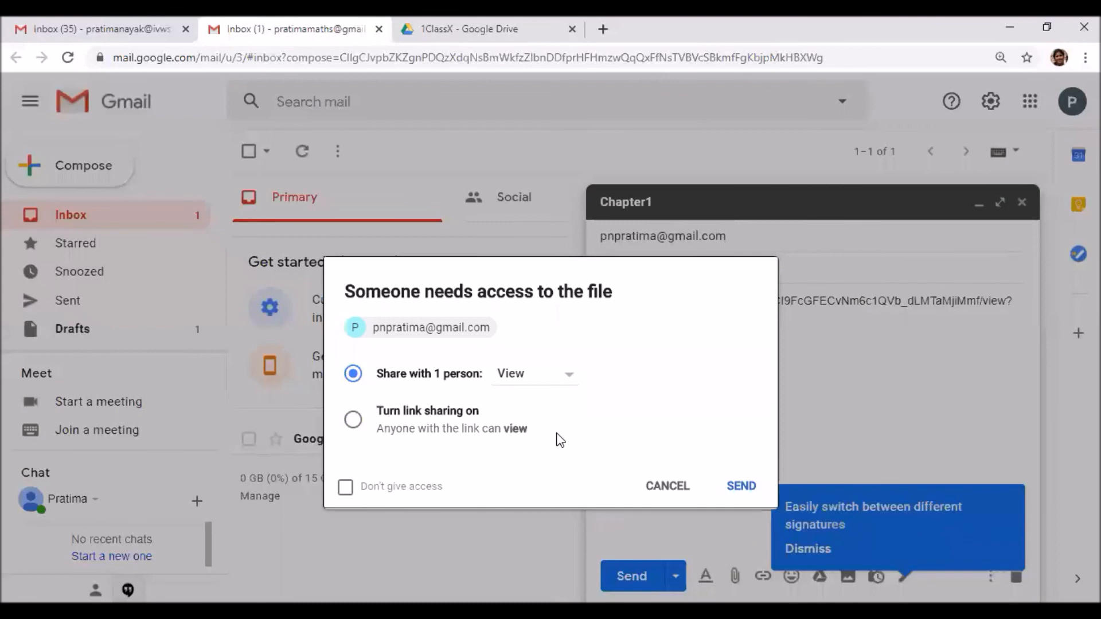
left_click(353, 423)
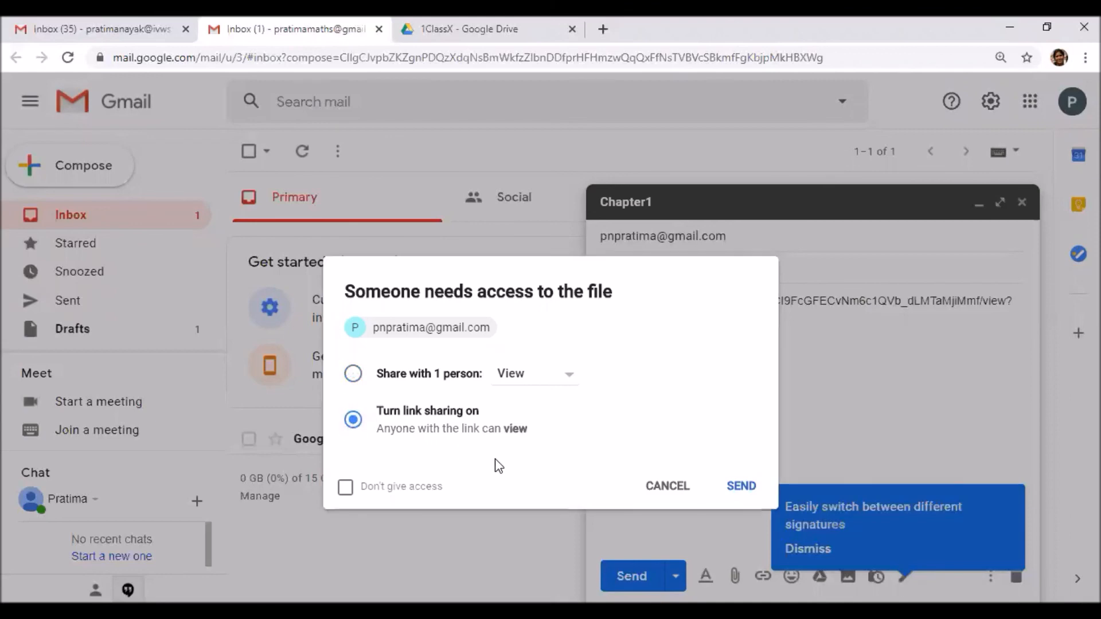
left_click(742, 487)
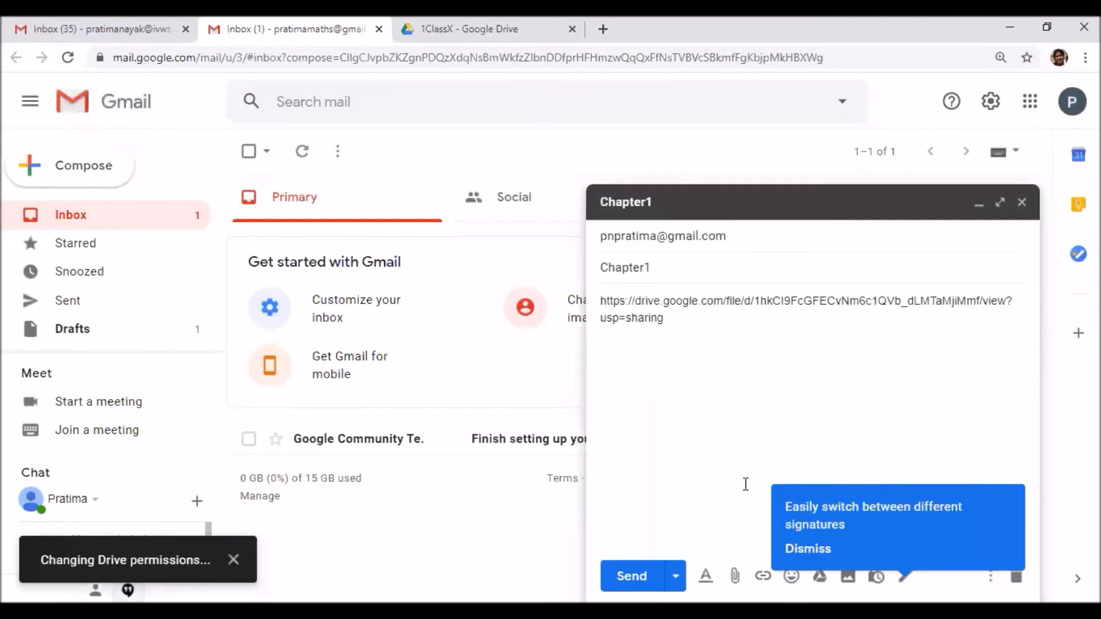